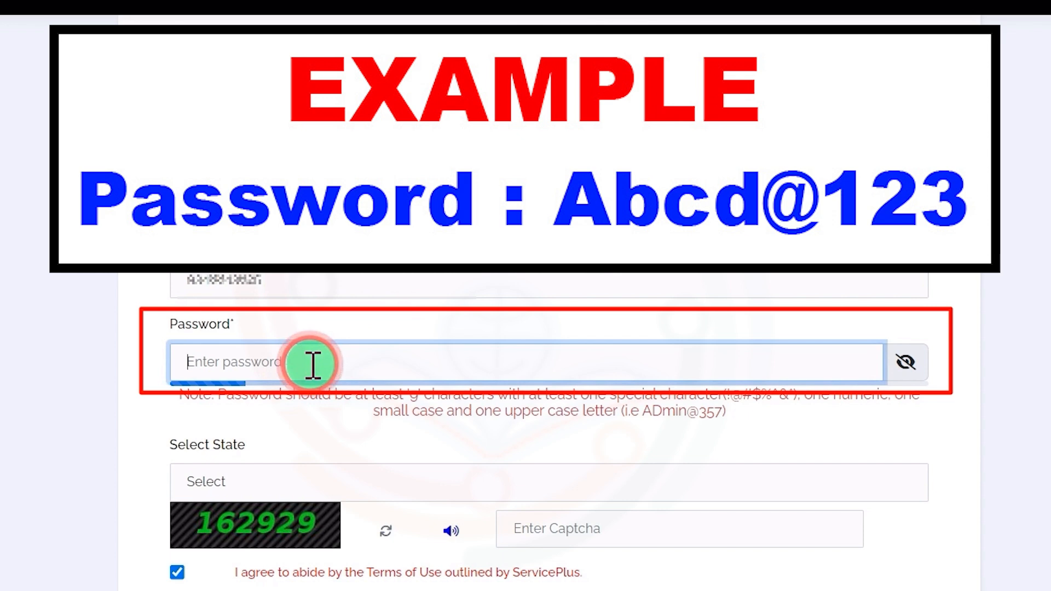
# - Enter the account password and choose ODISHA as the registration state
pyautogui.write('A')
pyautogui.press('BackSpace')
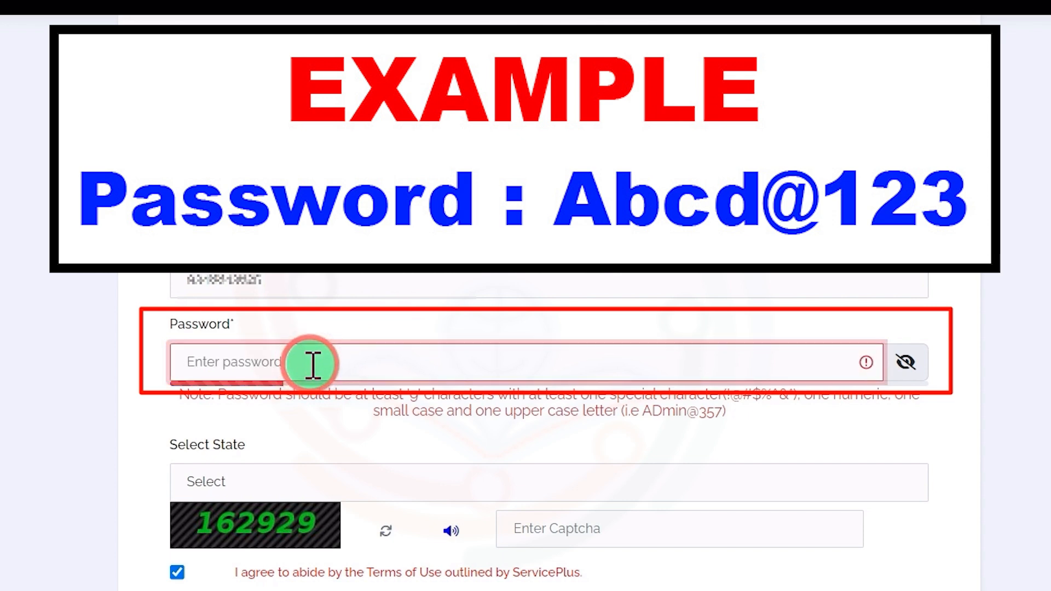
pyautogui.write('p')
pyautogui.click(905, 363)
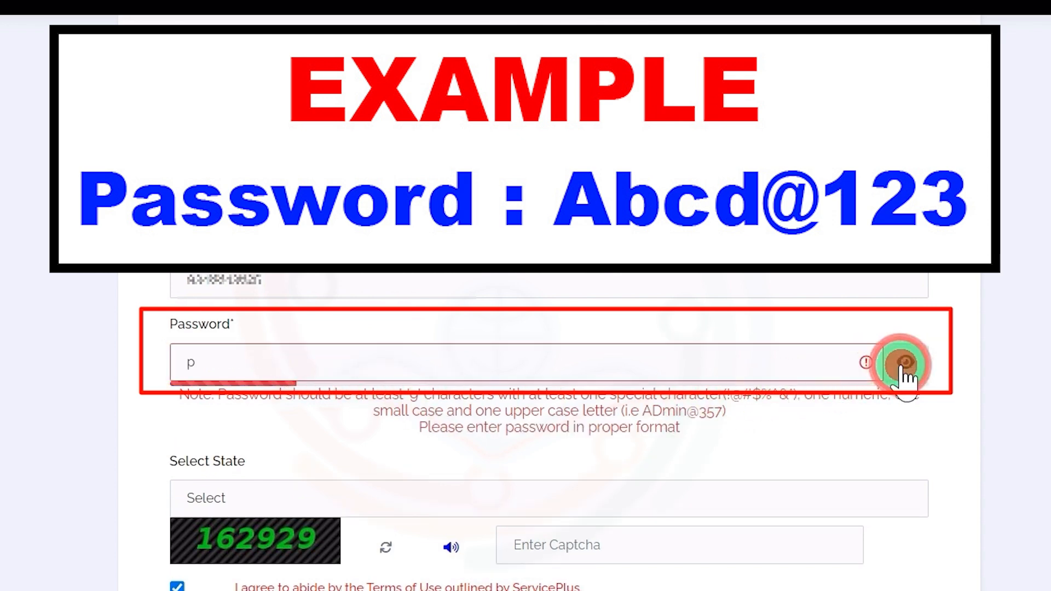
pyautogui.hotkey('ctrl', 'v')
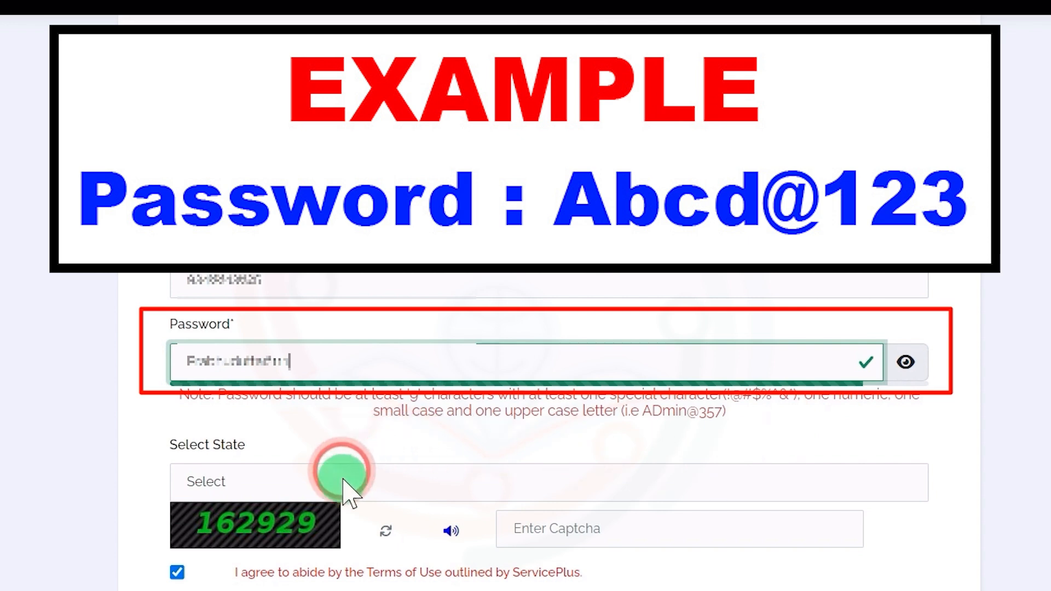
pyautogui.click(343, 482)
pyautogui.scroll(-5, 318, 361)
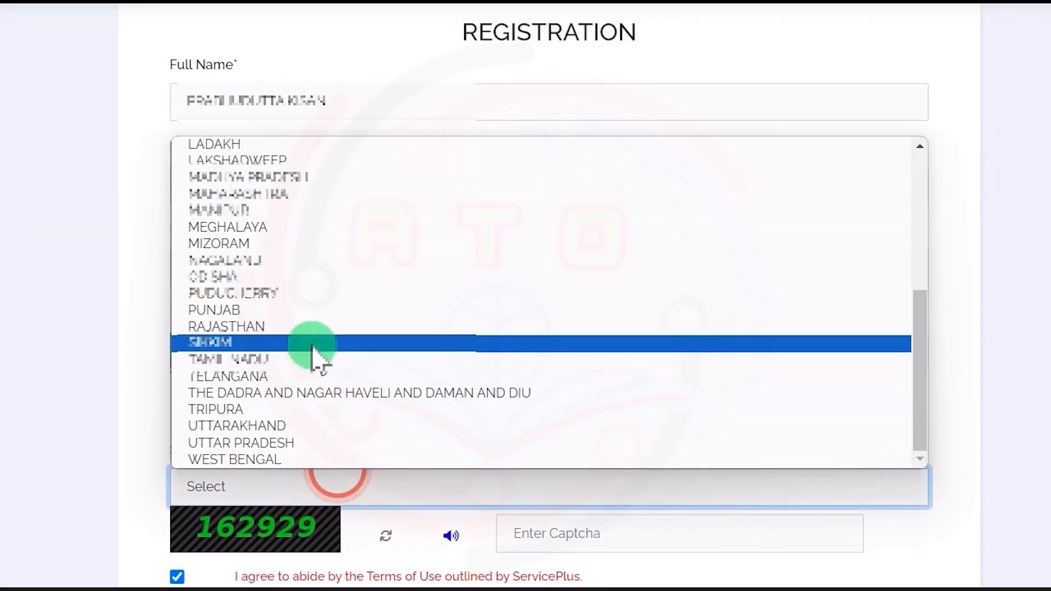
pyautogui.click(305, 277)
# - Fill in the registration captcha, submit the form and dismiss the OTP notice
pyautogui.scroll(-1, 466, 383)
pyautogui.click(630, 503)
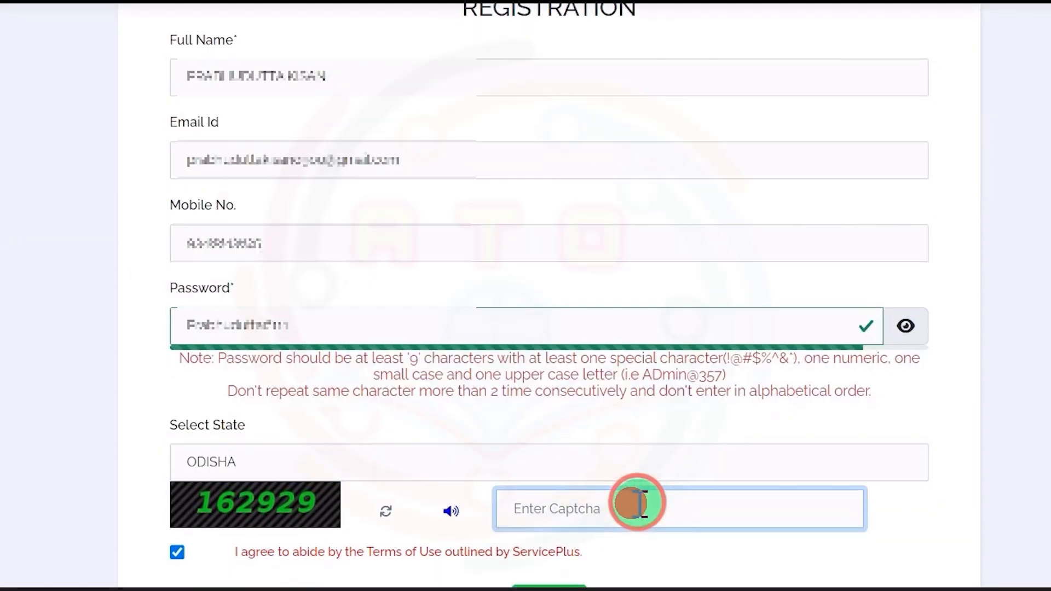
pyautogui.write('162929')
pyautogui.scroll(-1, 635, 548)
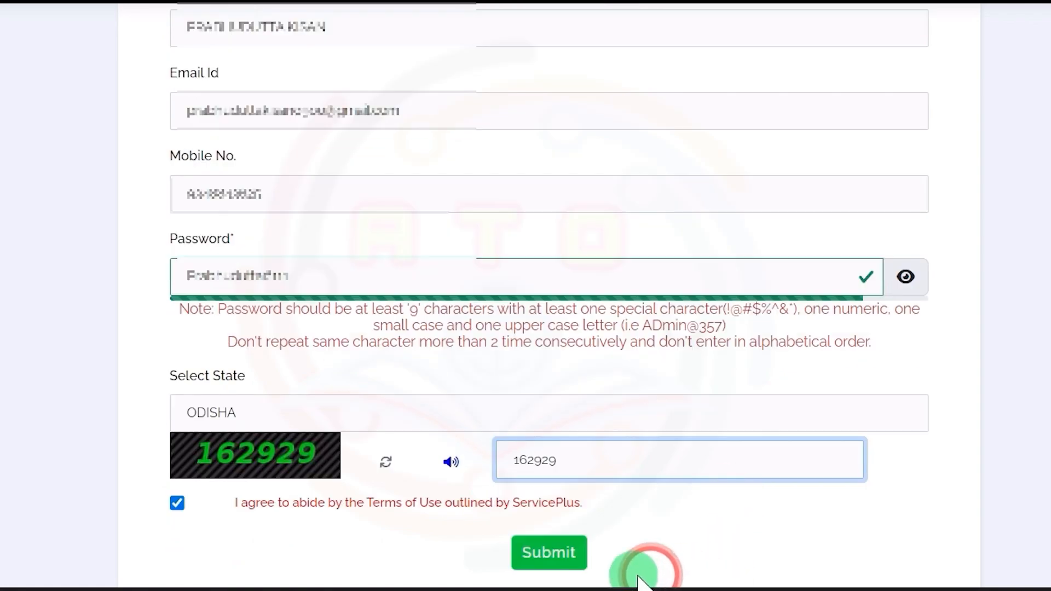
pyautogui.click(550, 564)
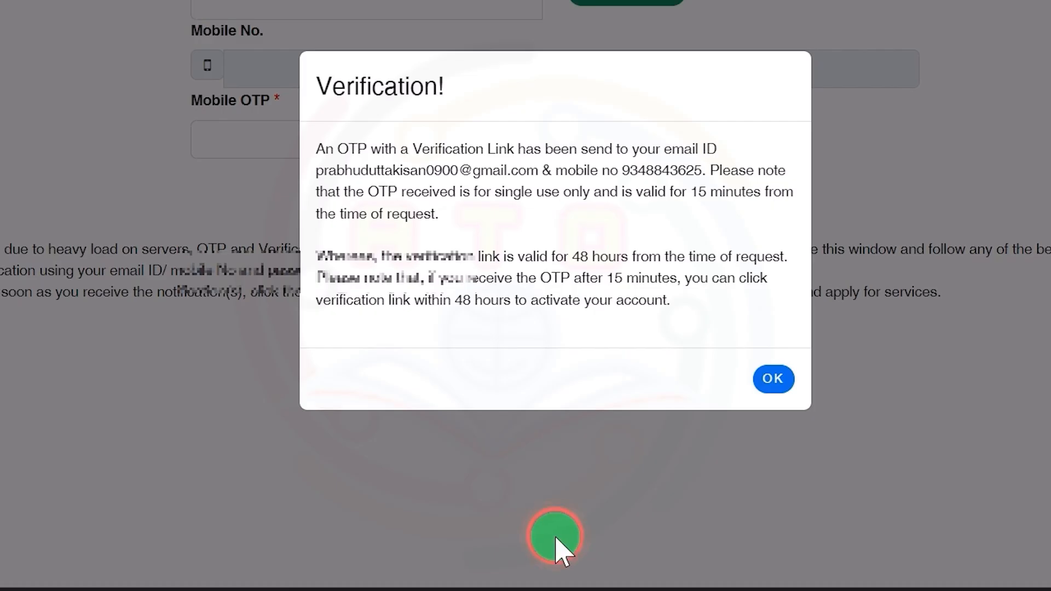
pyautogui.click(770, 403)
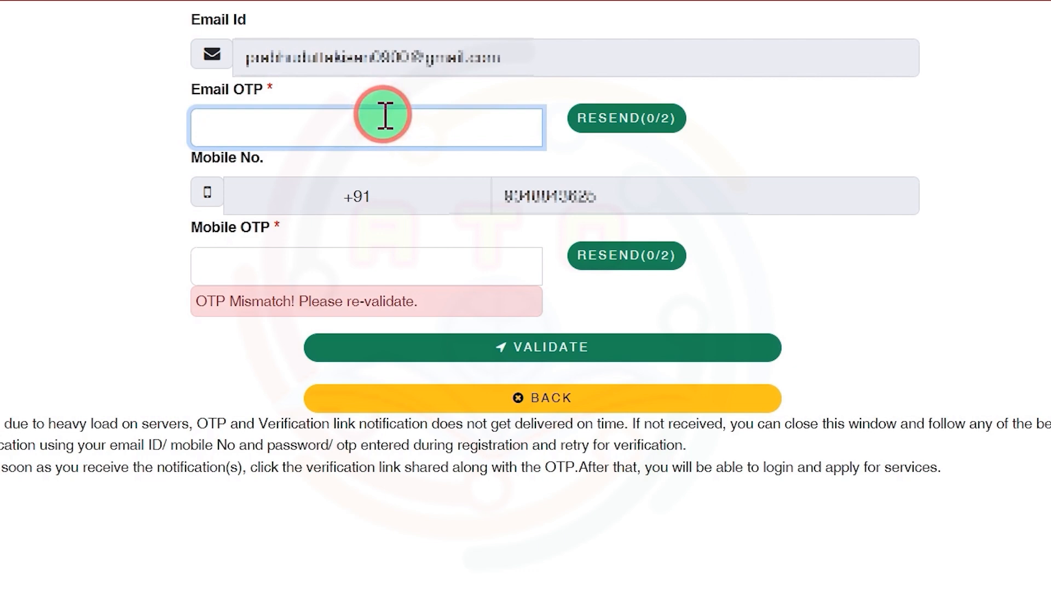
# - Enter the e-mail and mobile OTPs and validate them
pyautogui.click(305, 263)
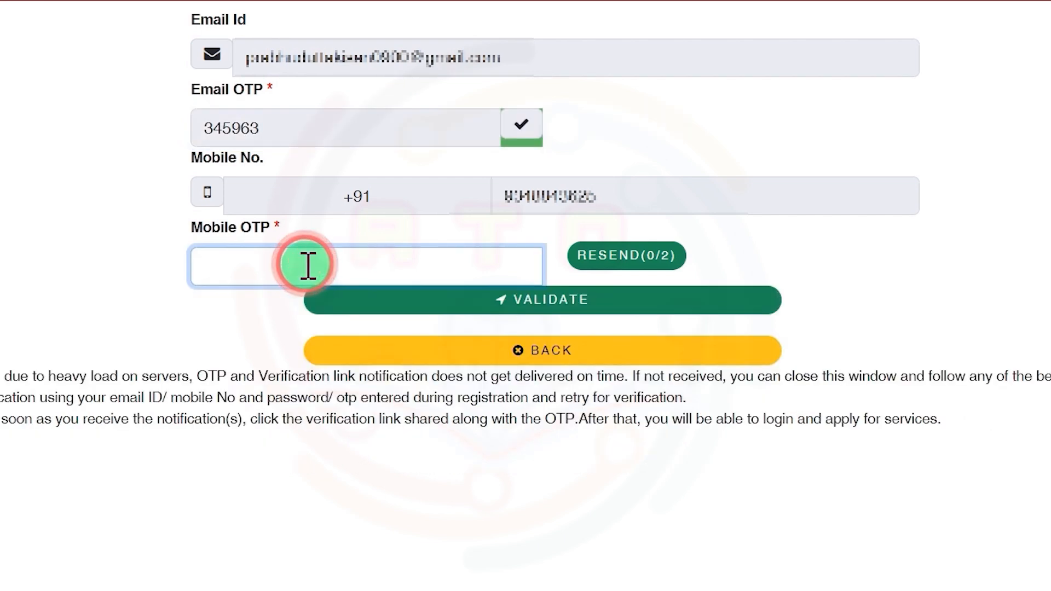
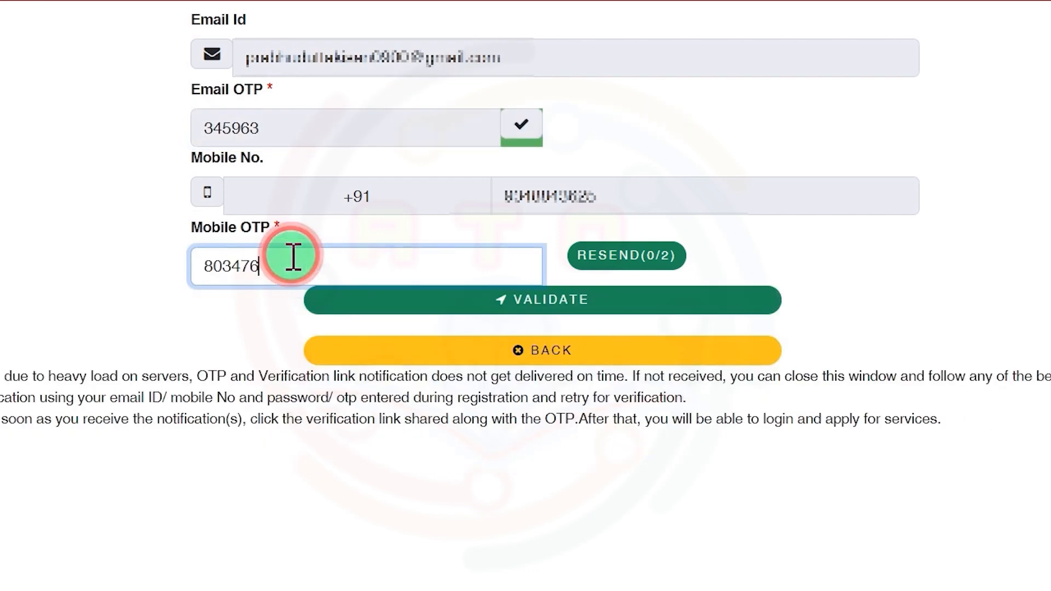
pyautogui.click(543, 300)
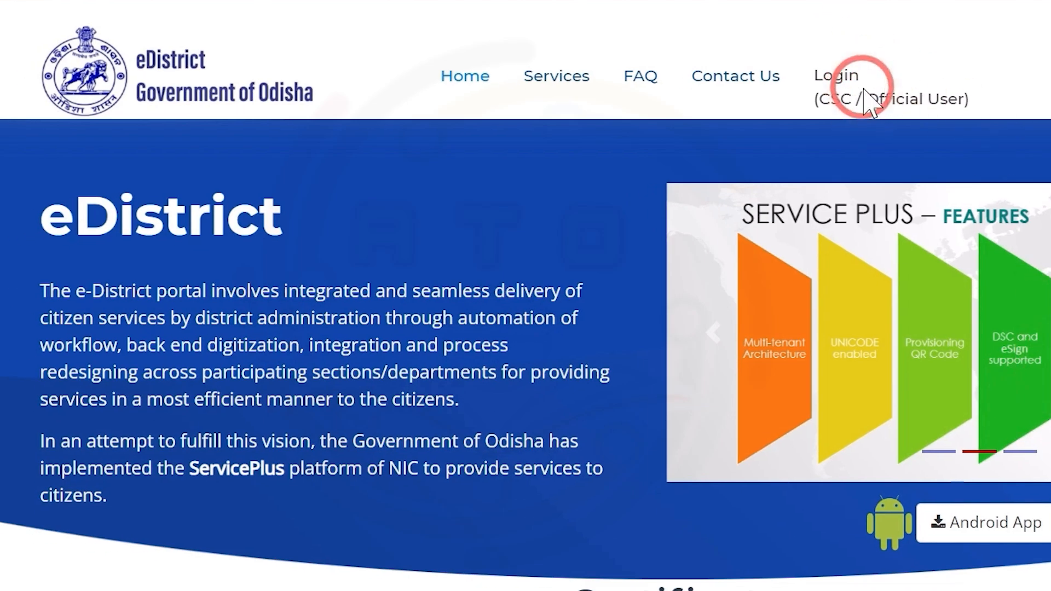
# - Log in to ServicePlus with the new account's ID, password and captcha
pyautogui.click(863, 93)
pyautogui.click(652, 280)
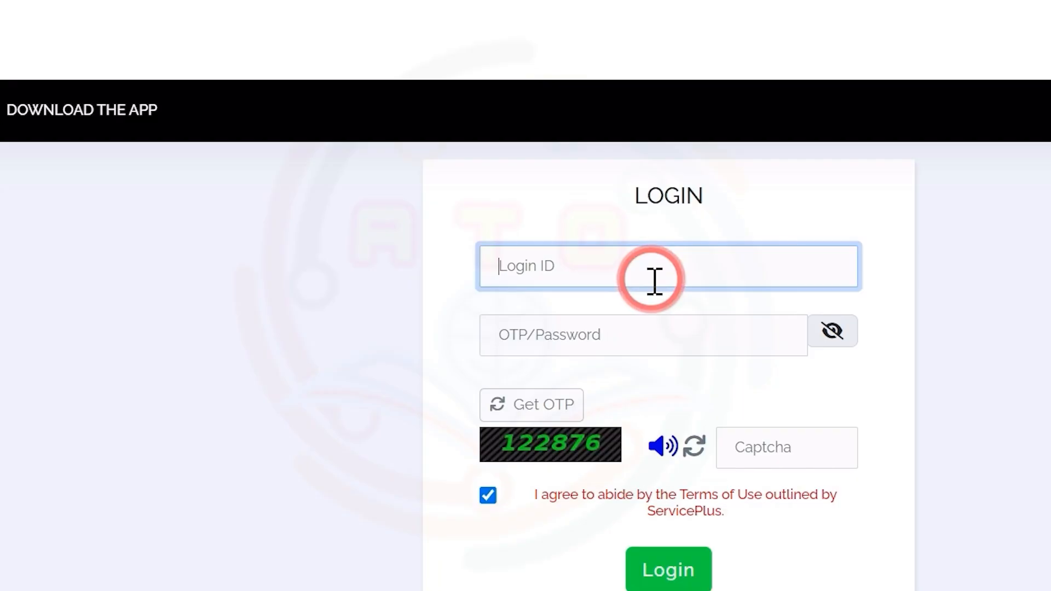
pyautogui.write('8')
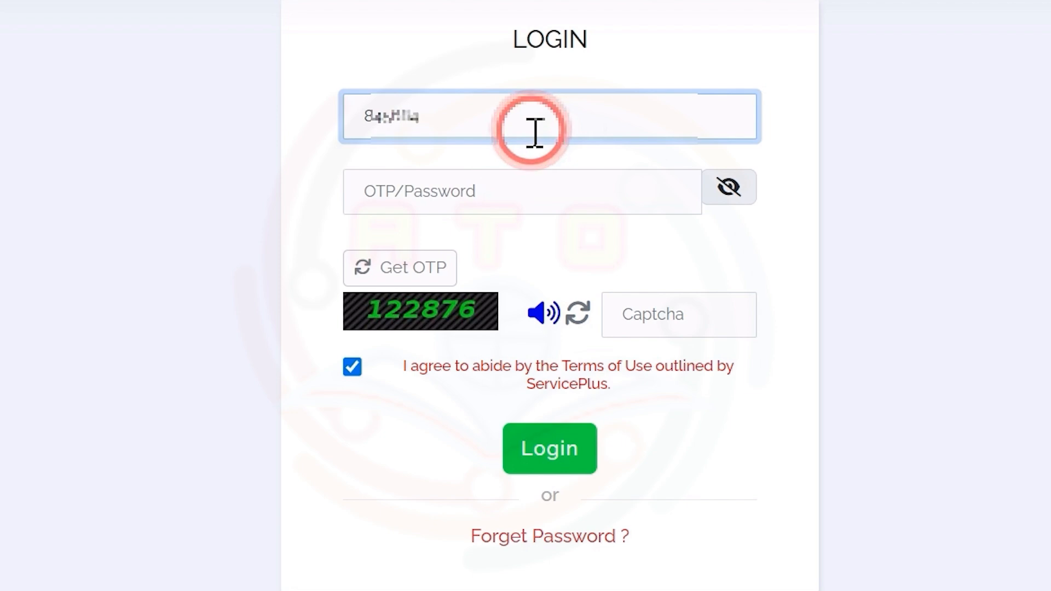
pyautogui.write('••••')
pyautogui.click(561, 198)
pyautogui.write('•••')
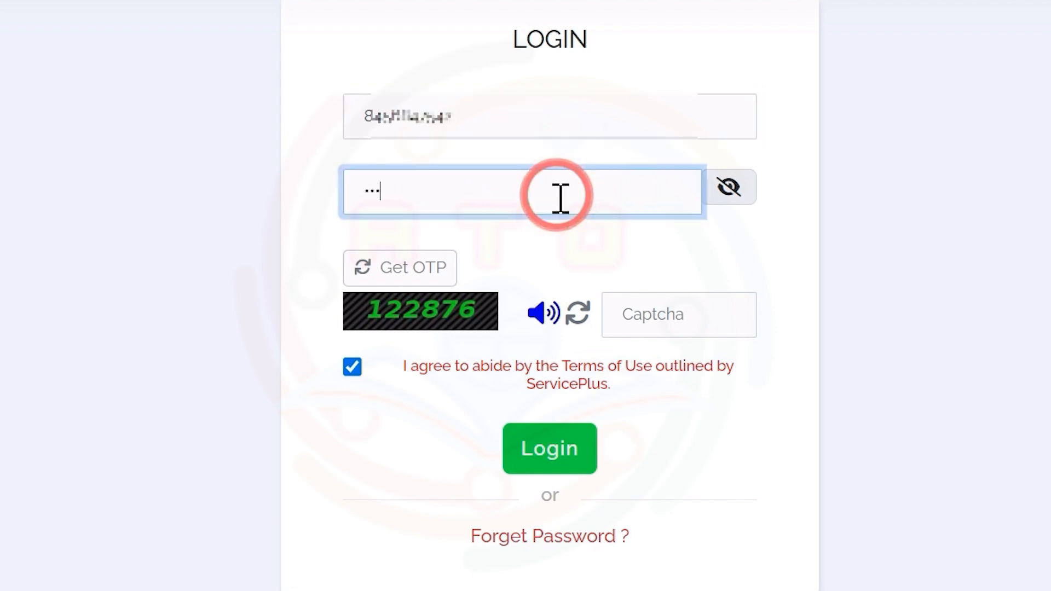
pyautogui.write('••••••••••')
pyautogui.click(674, 294)
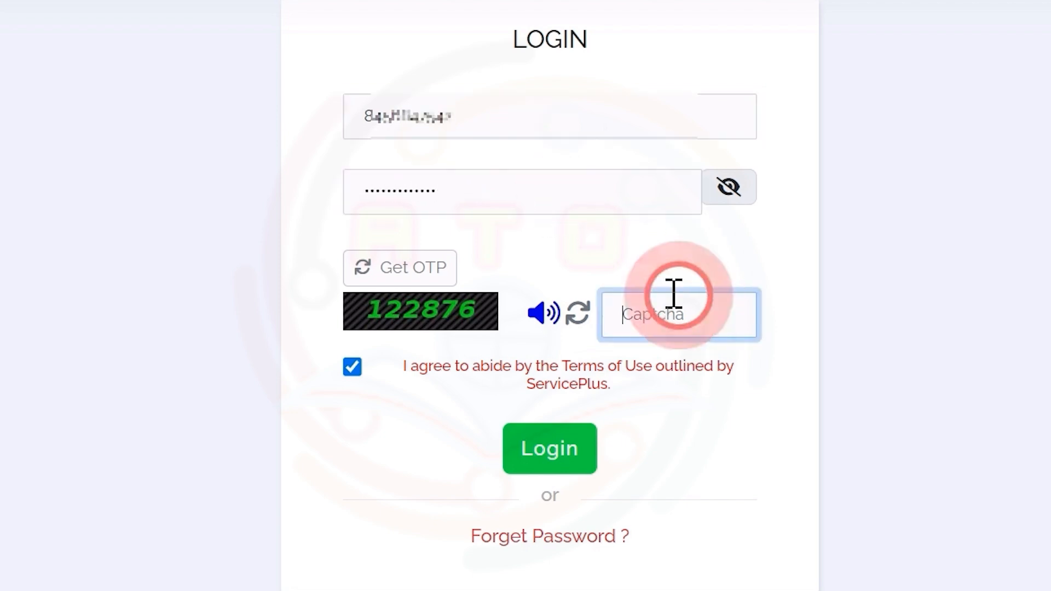
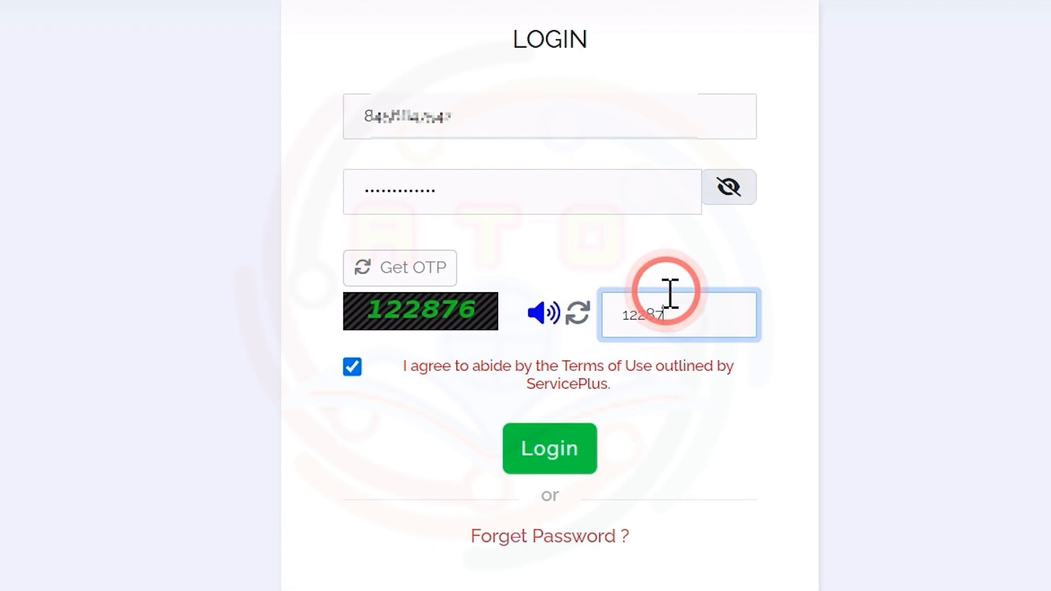
pyautogui.click(537, 451)
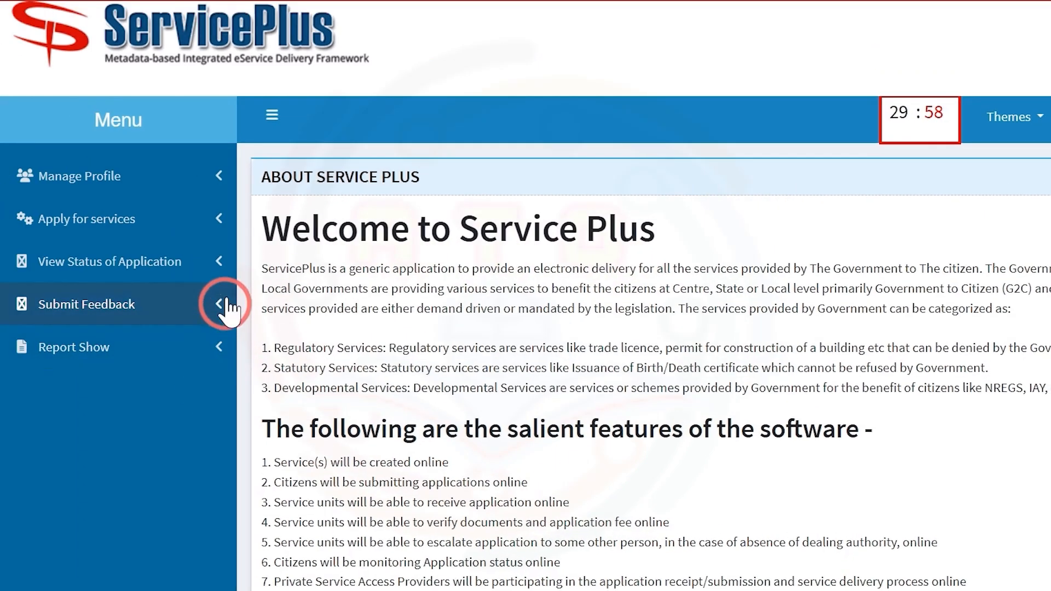
# - List all available services under Apply for services and search for 'legal heir'
pyautogui.click(231, 221)
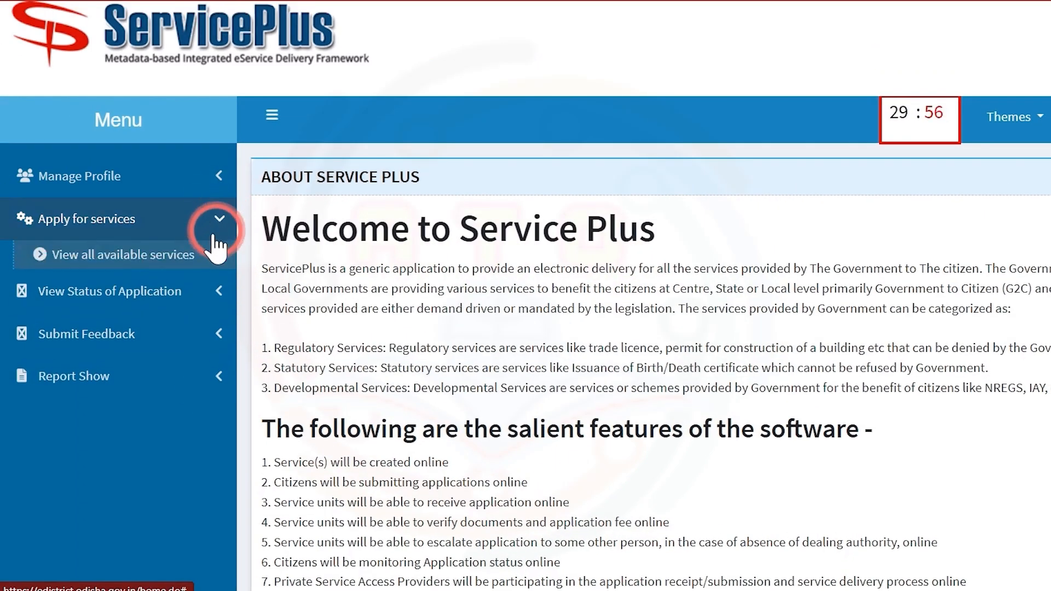
pyautogui.click(130, 257)
pyautogui.click(911, 289)
pyautogui.write('le')
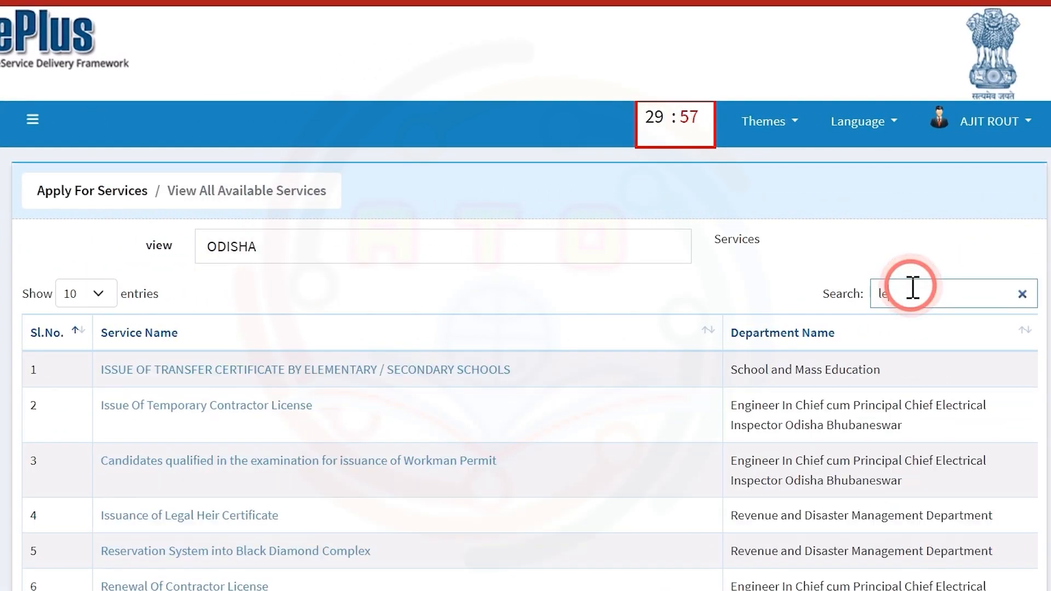
pyautogui.write('gal')
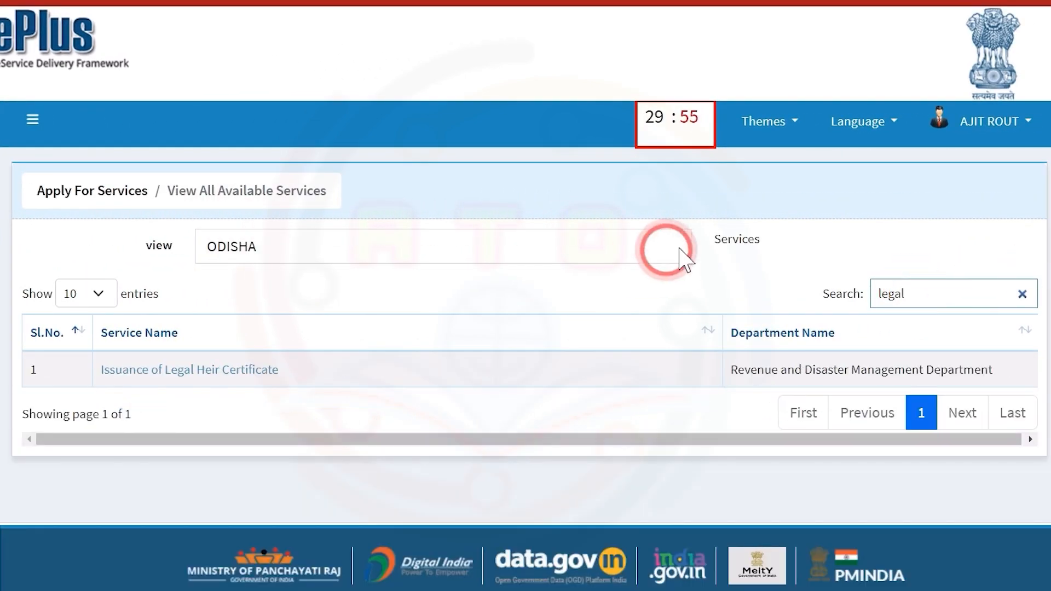
pyautogui.write(' heir')
# - Open the Issuance of Legal Heir Certificate form and scroll down to Applicant's Details
pyautogui.click(268, 372)
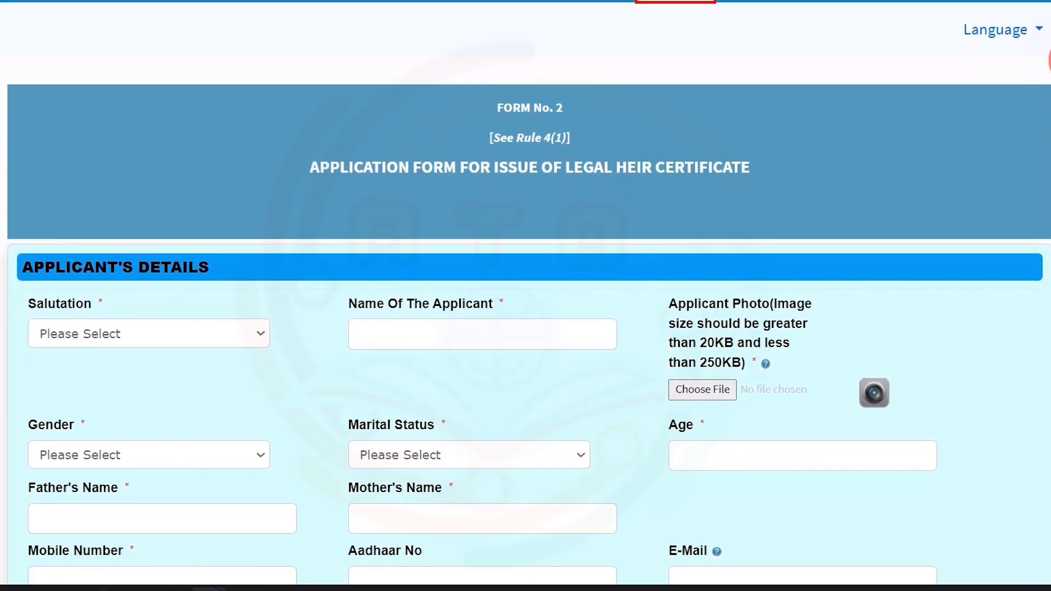
pyautogui.scroll(-1, 526, 296)
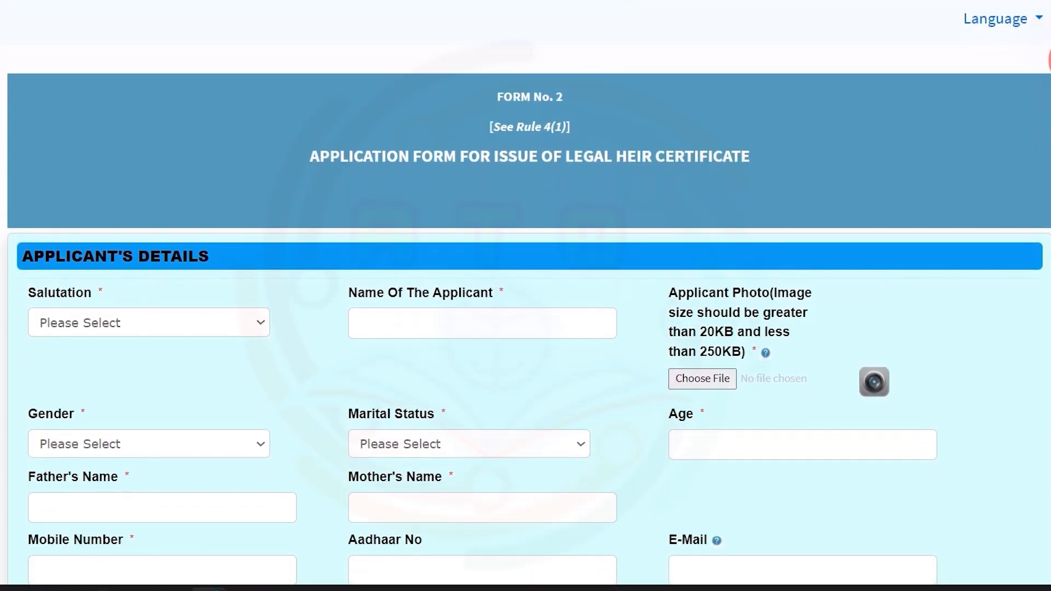
pyautogui.scroll(-1, 525, 295)
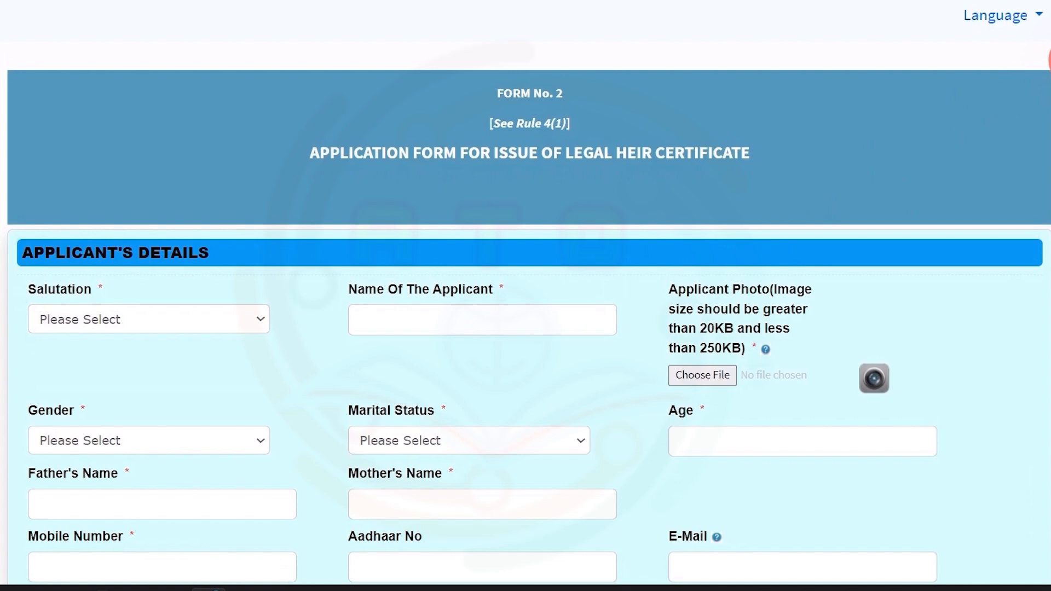
pyautogui.scroll(-1, 526, 296)
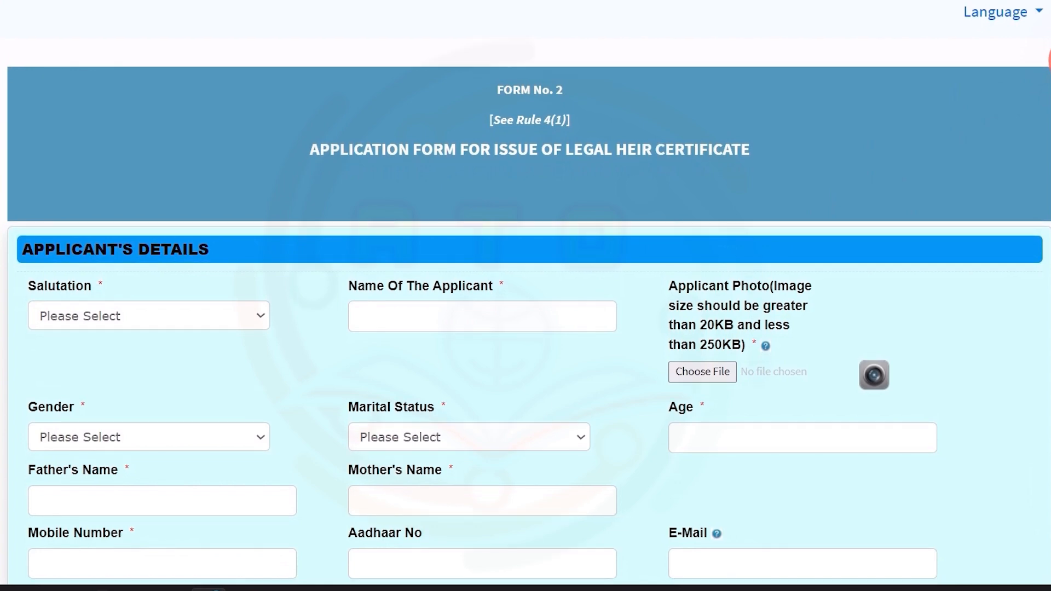
pyautogui.scroll(-1, 525, 296)
pyautogui.scroll(-1, 526, 296)
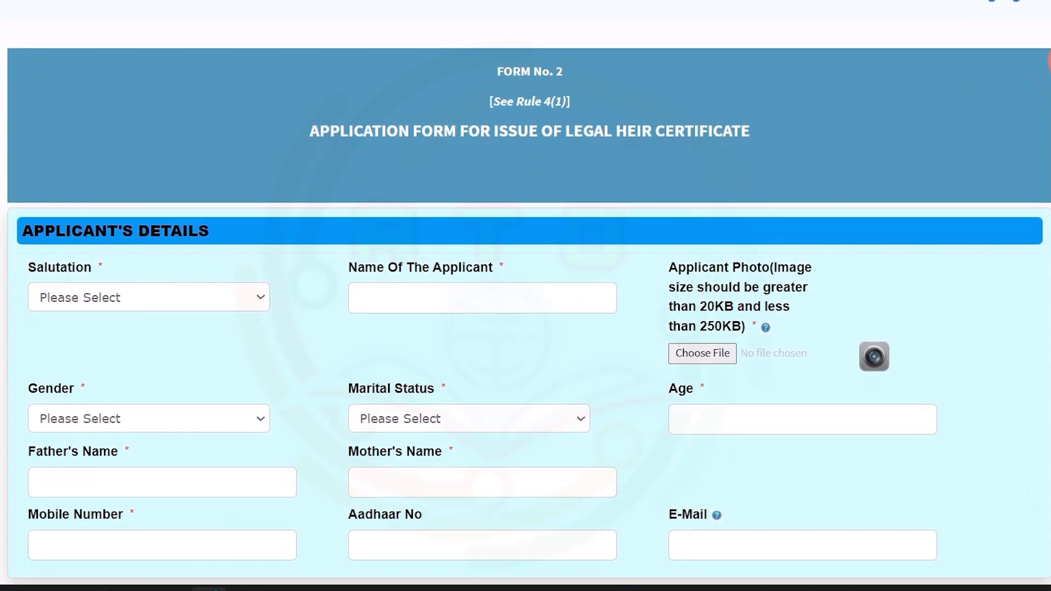
pyautogui.scroll(-1, 525, 296)
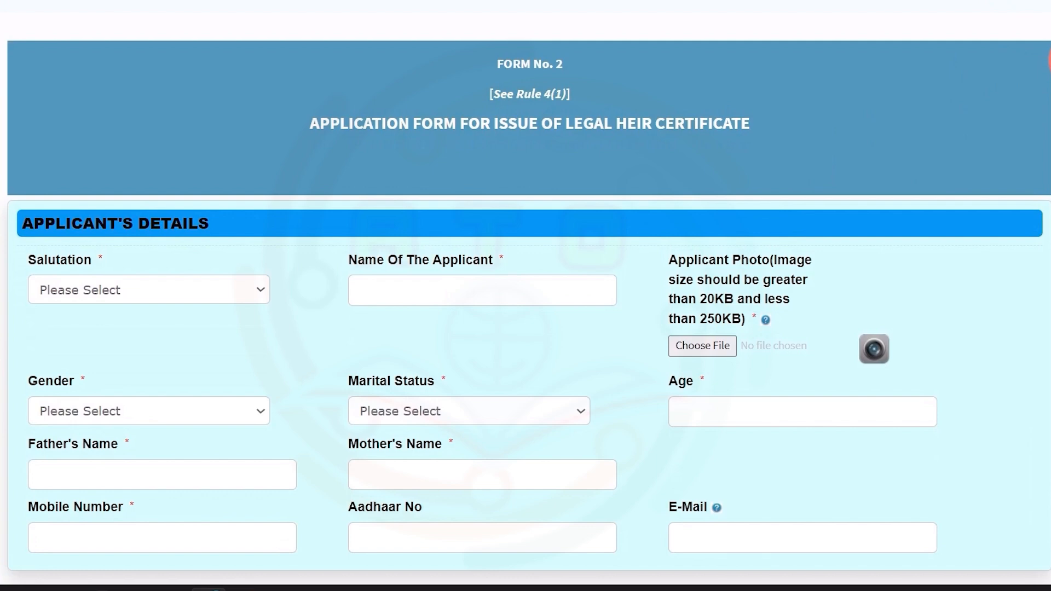
pyautogui.scroll(-1, 526, 296)
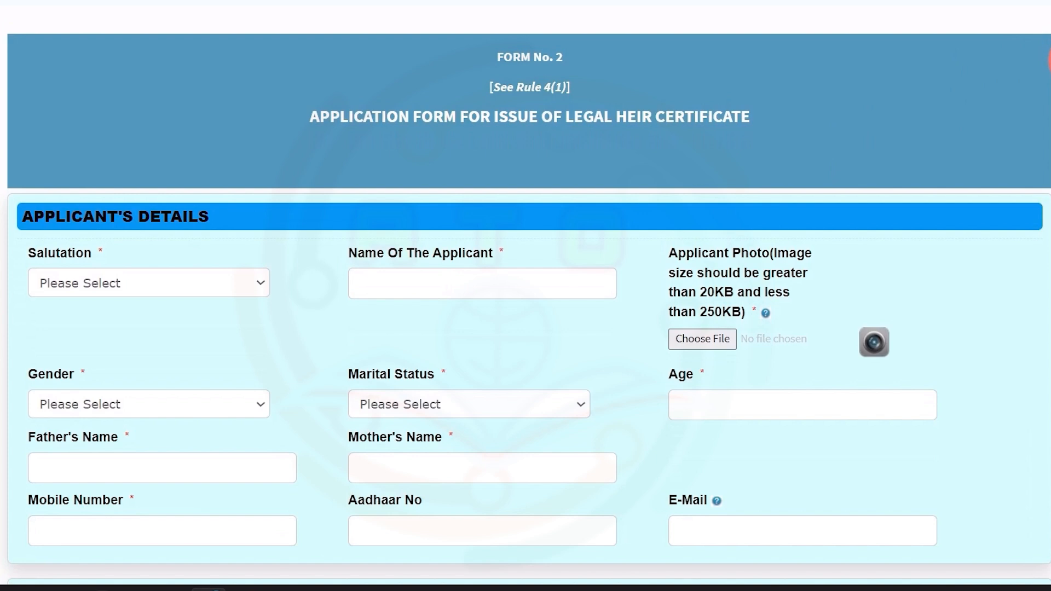
# - Set the applicant's salutation to Shri, enter the name, and set gender Male, Married, age 35
pyautogui.click(224, 284)
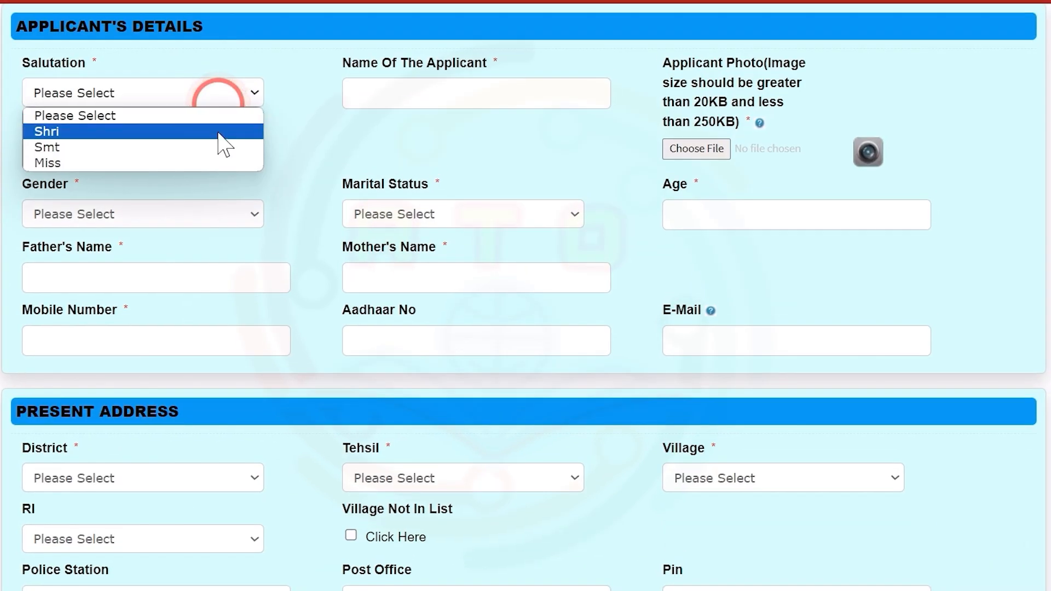
pyautogui.click(222, 133)
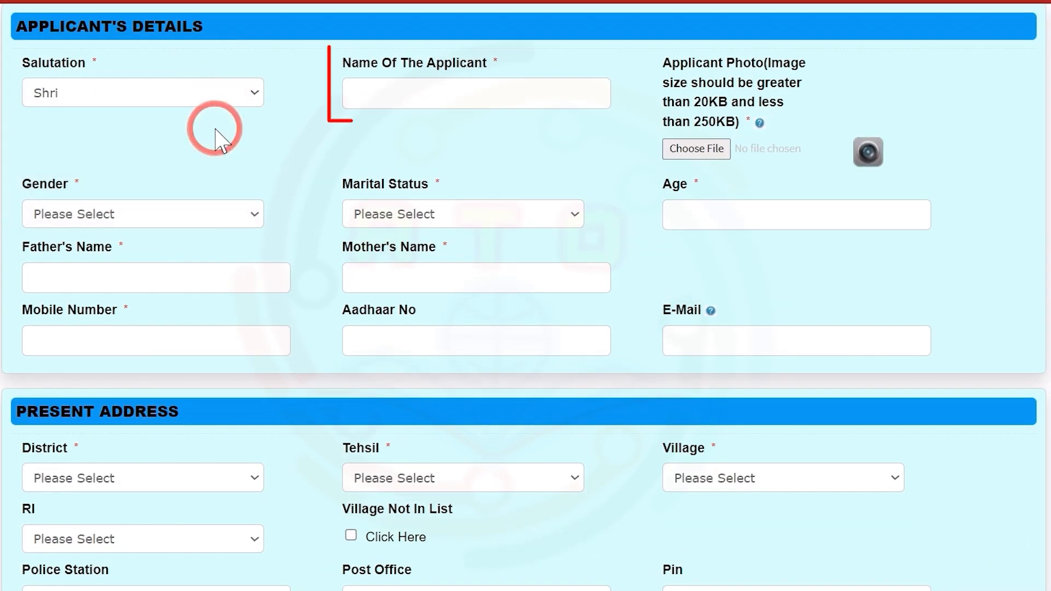
pyautogui.click(460, 94)
pyautogui.write('Ra')
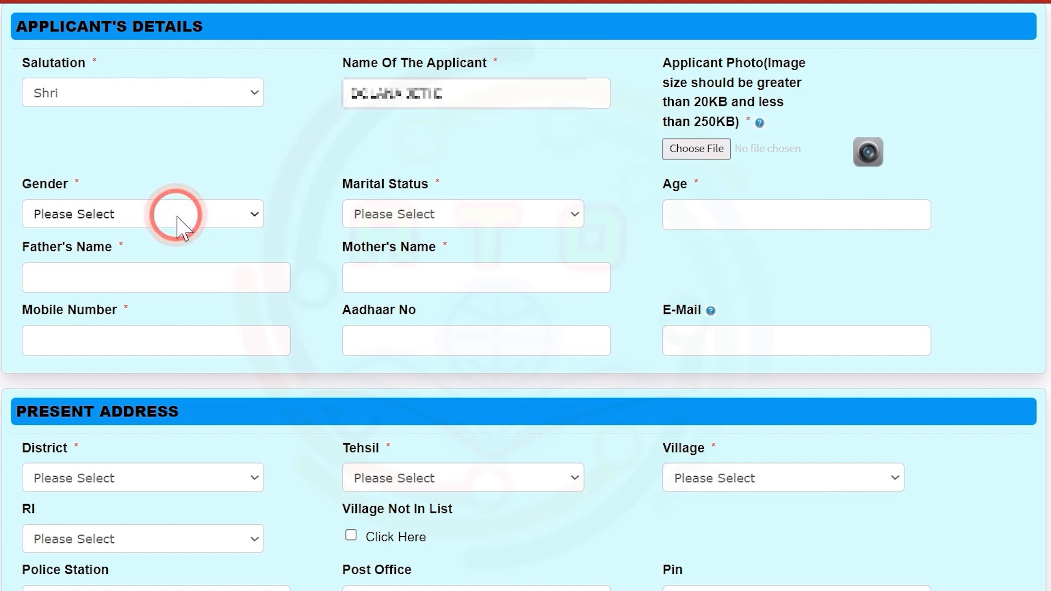
pyautogui.click(176, 216)
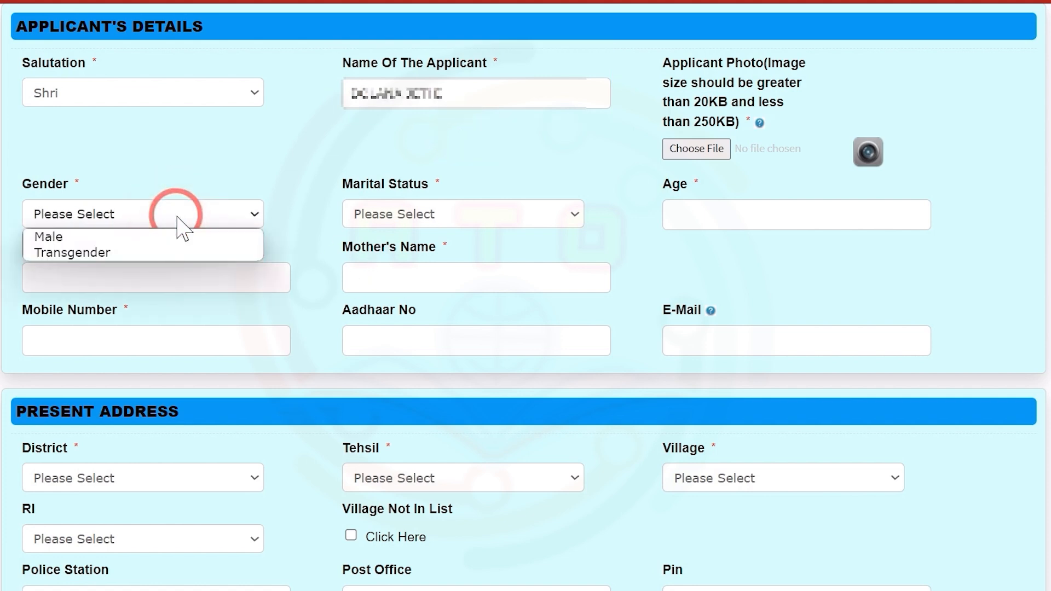
pyautogui.click(171, 237)
pyautogui.click(419, 217)
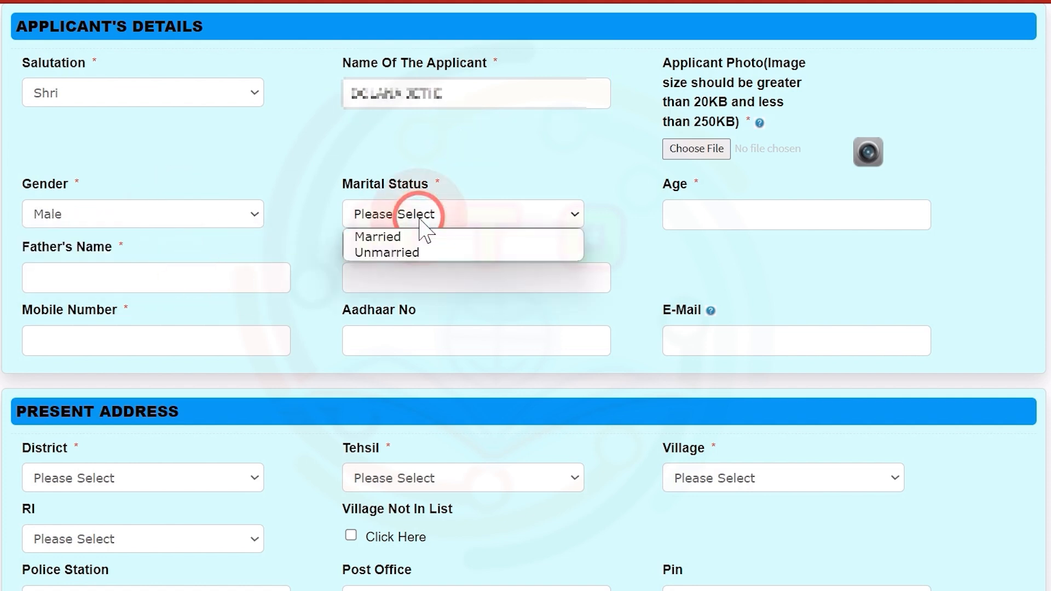
pyautogui.click(422, 236)
pyautogui.click(750, 222)
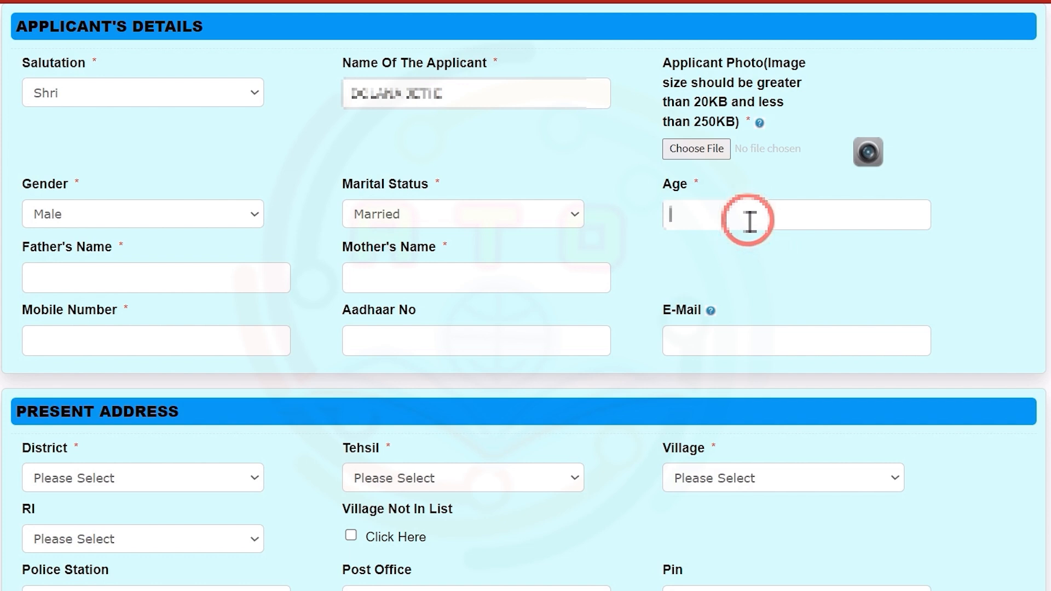
pyautogui.write('35')
# - Enter the applicant's father's and mother's names and the mobile number
pyautogui.click(216, 271)
pyautogui.write('HDD Ja')
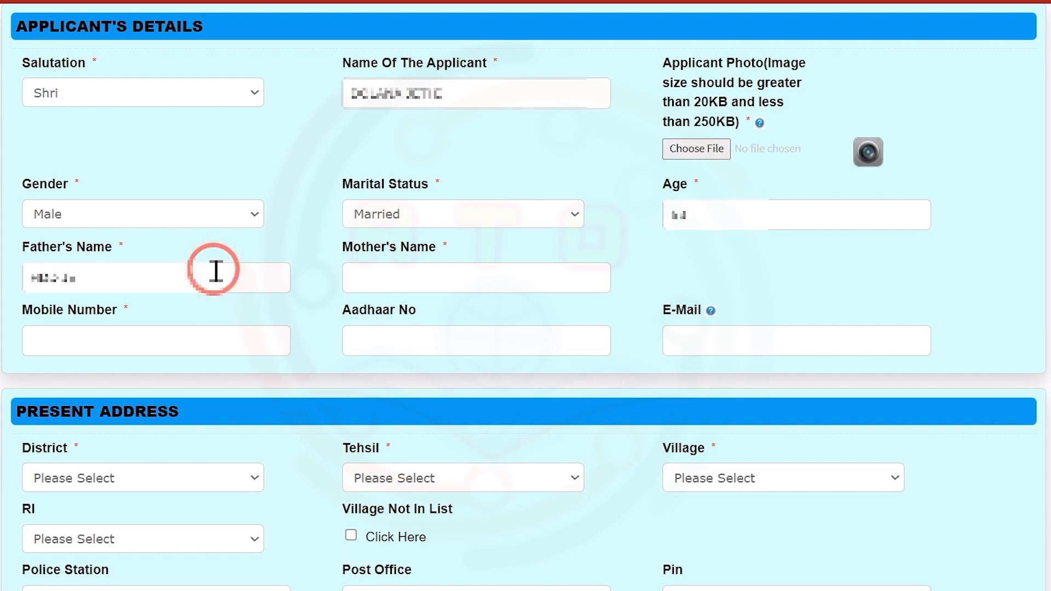
pyautogui.click(412, 287)
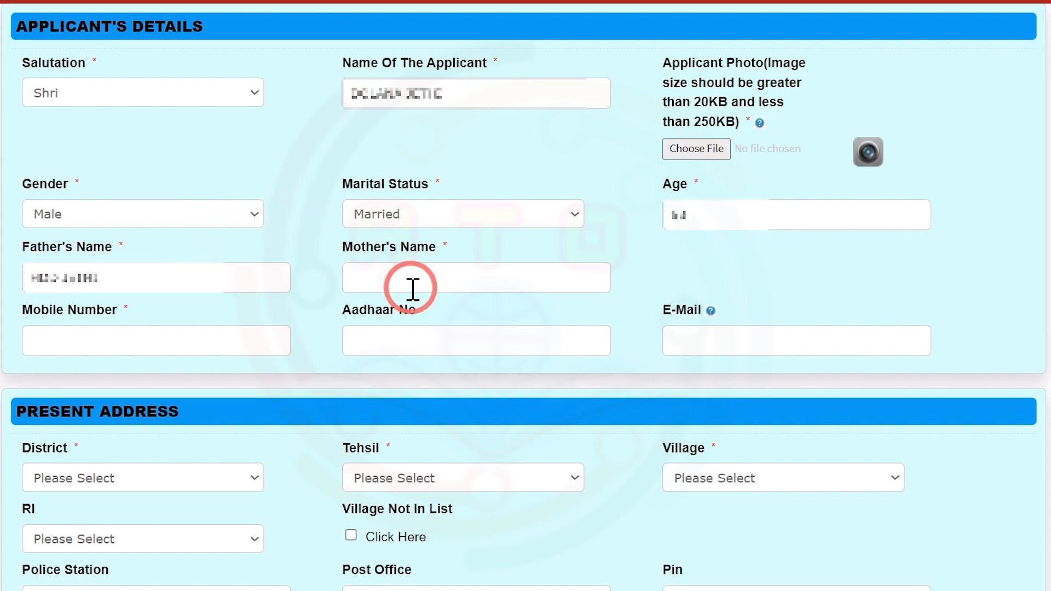
pyautogui.write('HGG Sahu')
pyautogui.click(191, 350)
pyautogui.write('9')
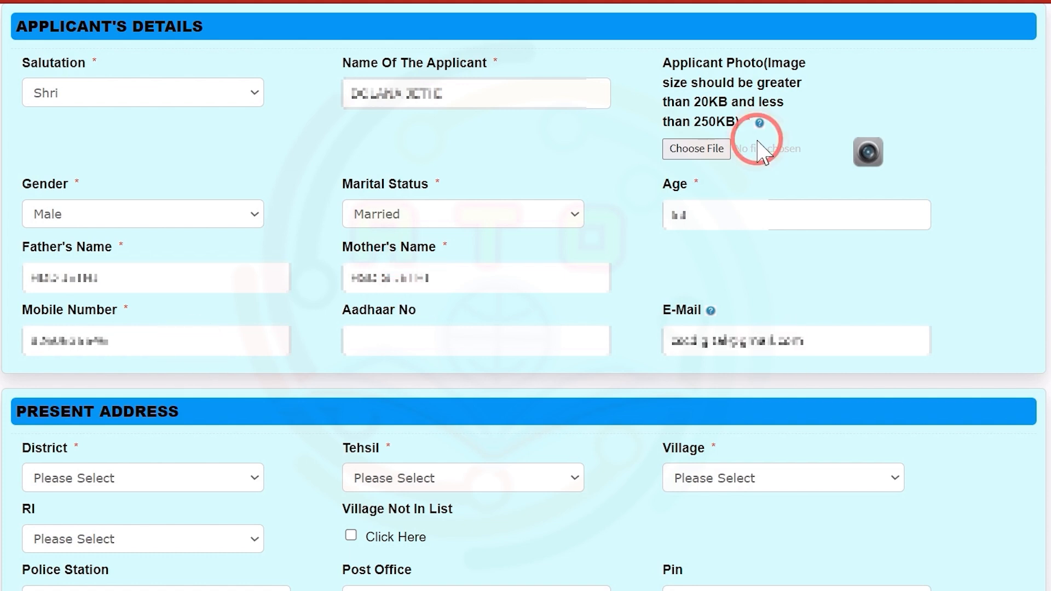
# - Upload pic.jpeg as the applicant's photo
pyautogui.click(725, 158)
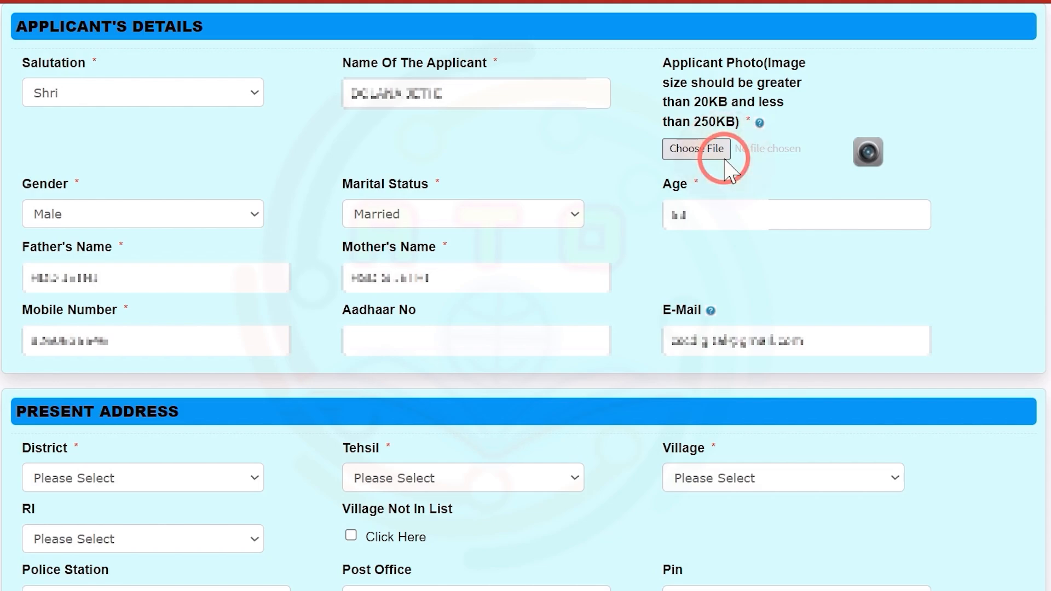
pyautogui.click(329, 55)
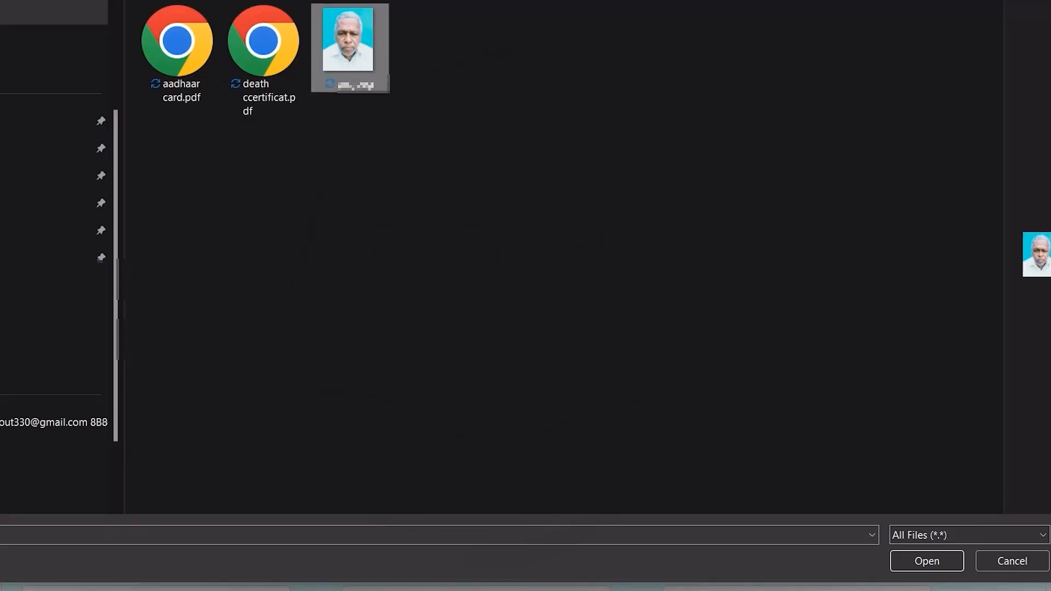
pyautogui.click(927, 561)
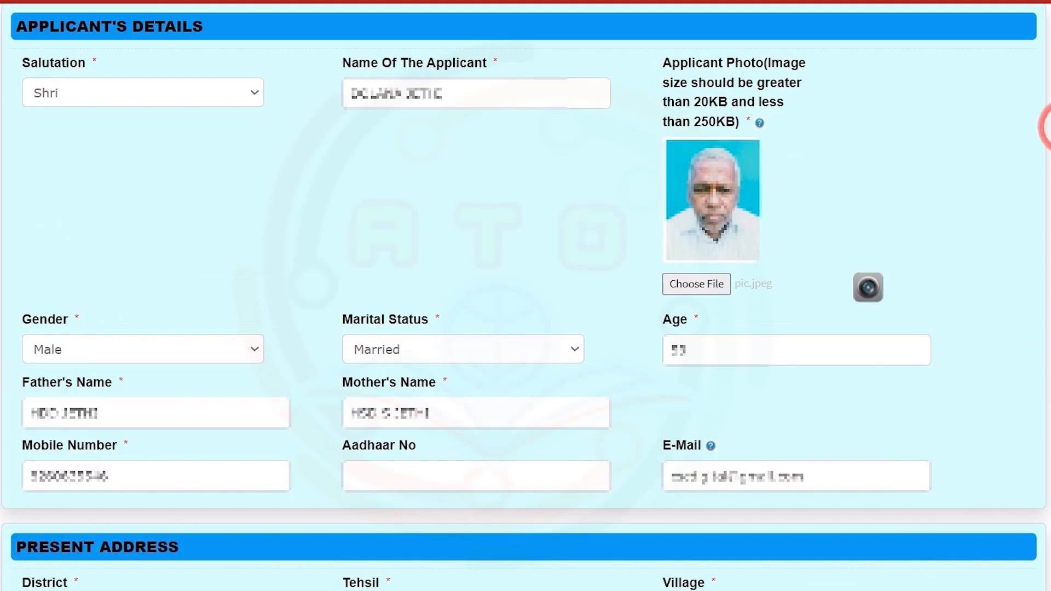
# - Choose the present-address district, tehsil and village, and set the RI to Dhama
pyautogui.scroll(-10, 525, 295)
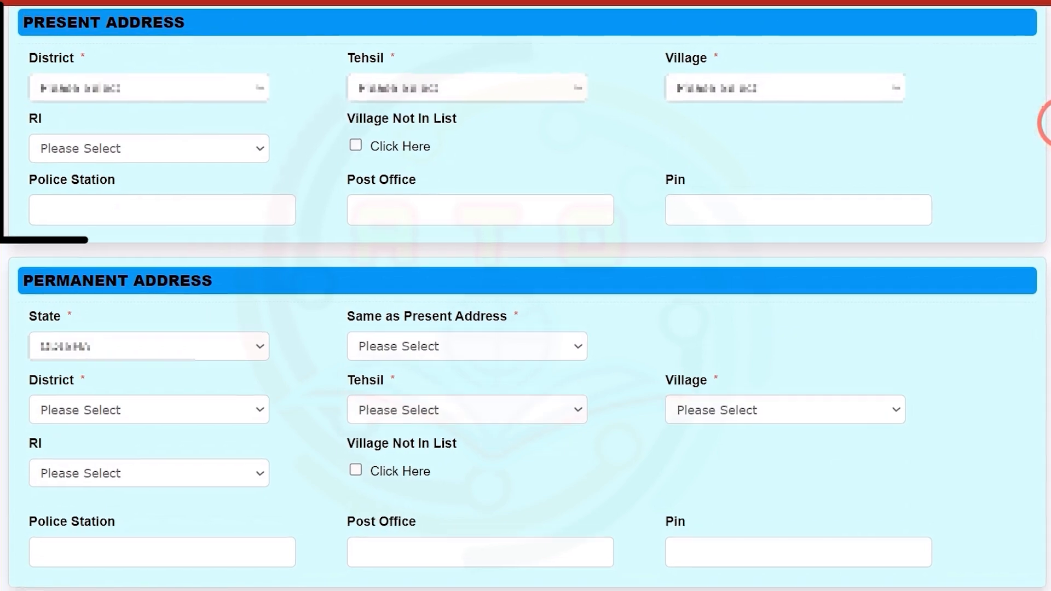
pyautogui.click(211, 99)
pyautogui.click(415, 102)
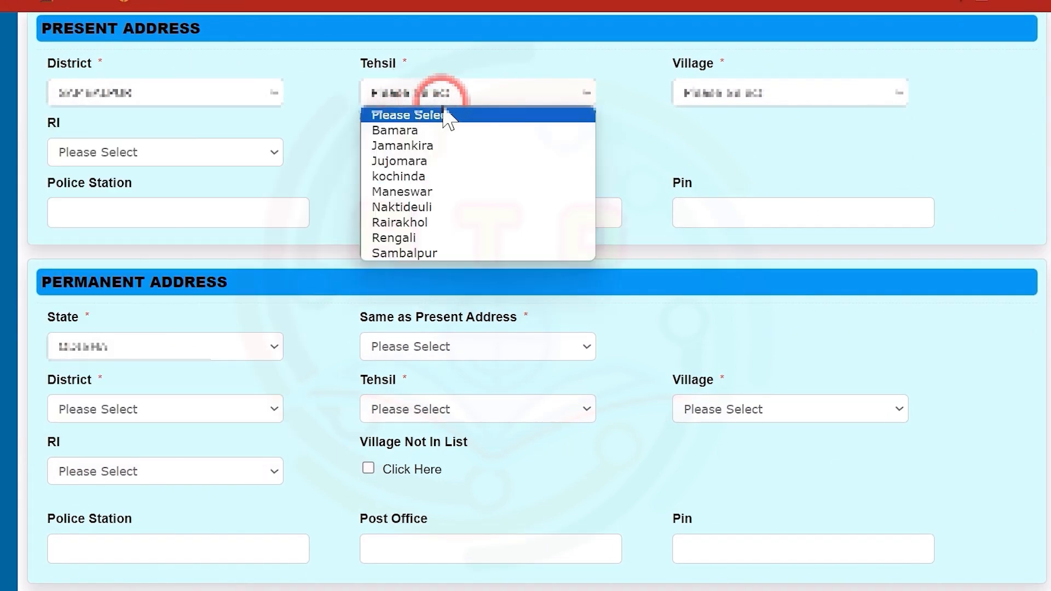
pyautogui.click(402, 191)
pyautogui.click(755, 101)
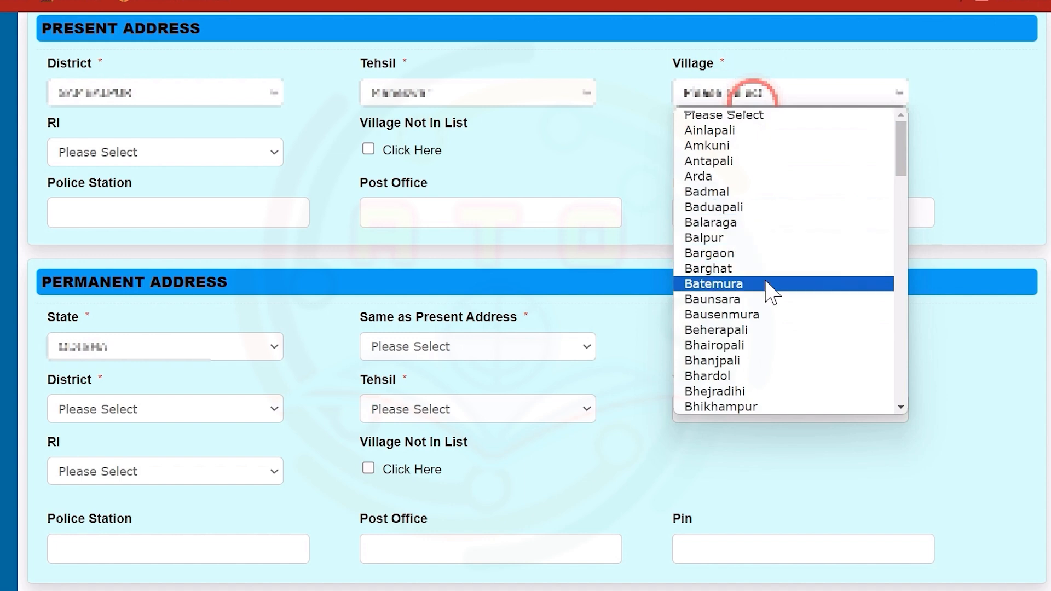
pyautogui.click(709, 161)
pyautogui.click(196, 154)
pyautogui.click(181, 189)
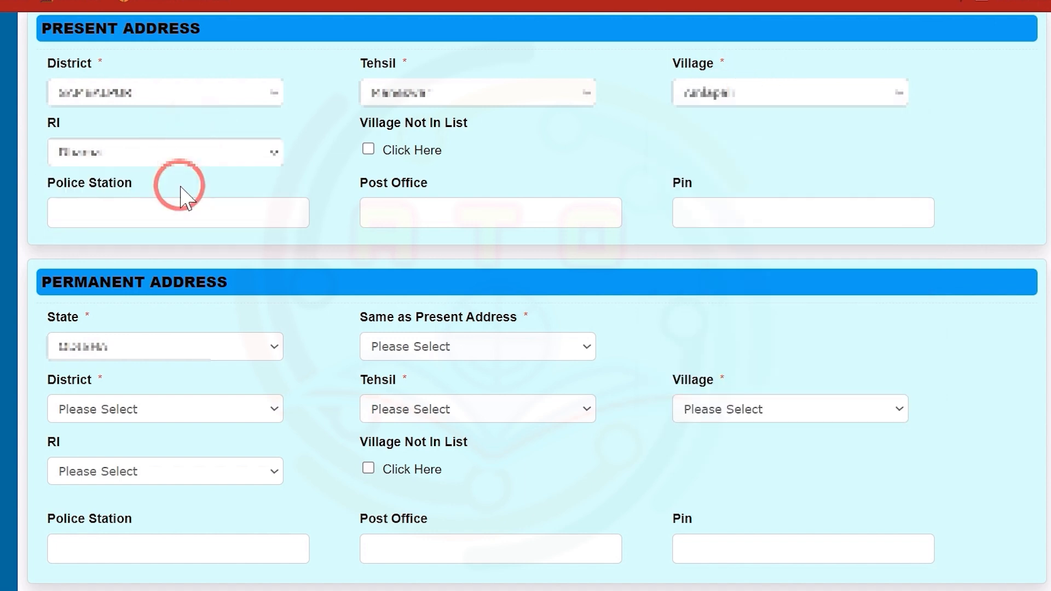
# - Switch Village Not In List back off, then enter the post office and PIN code
pyautogui.click(764, 93)
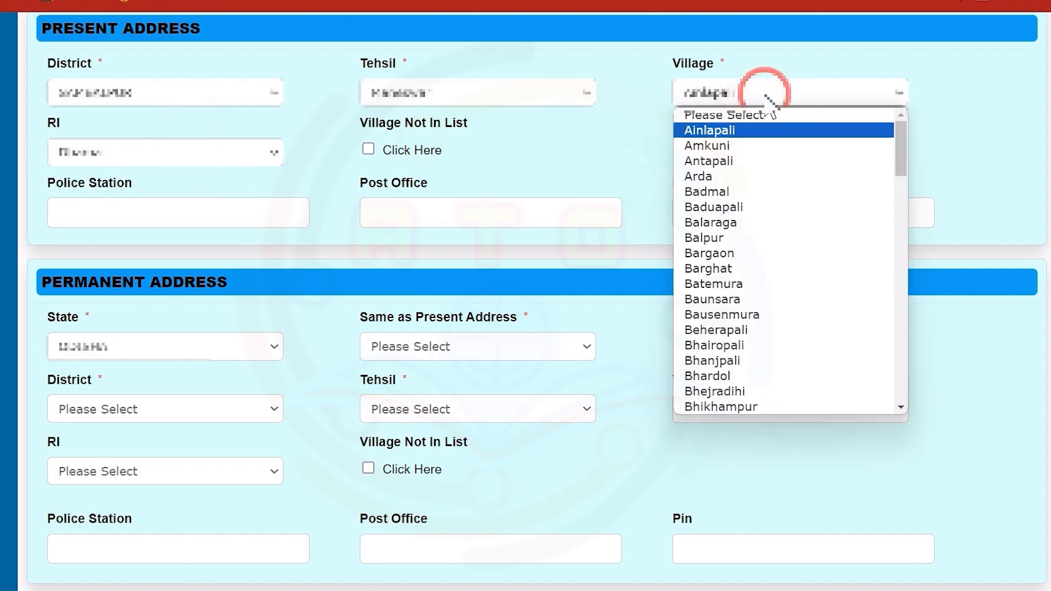
pyautogui.click(783, 101)
pyautogui.click(435, 148)
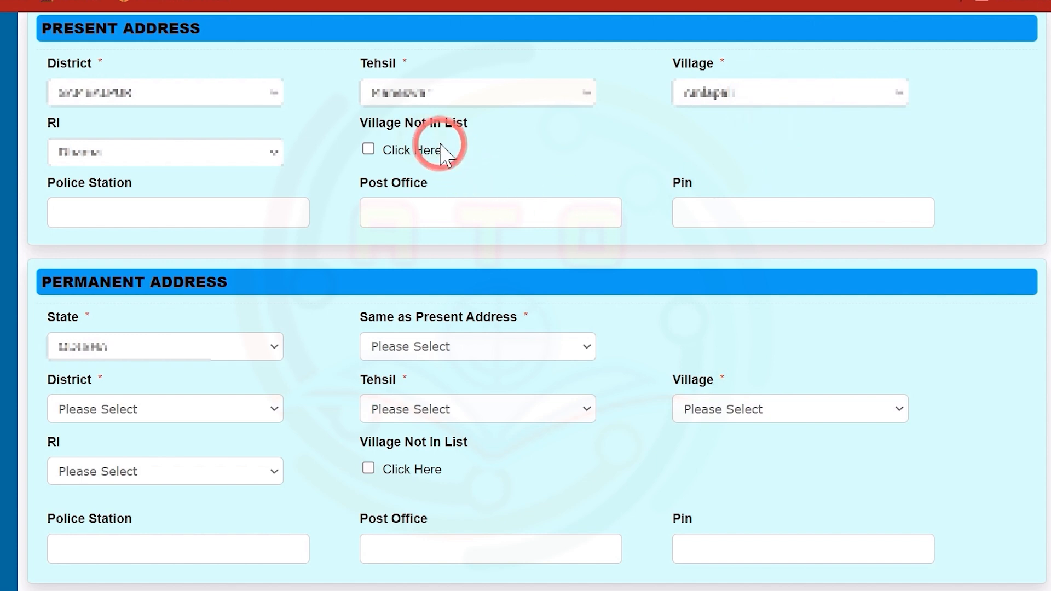
pyautogui.click(762, 156)
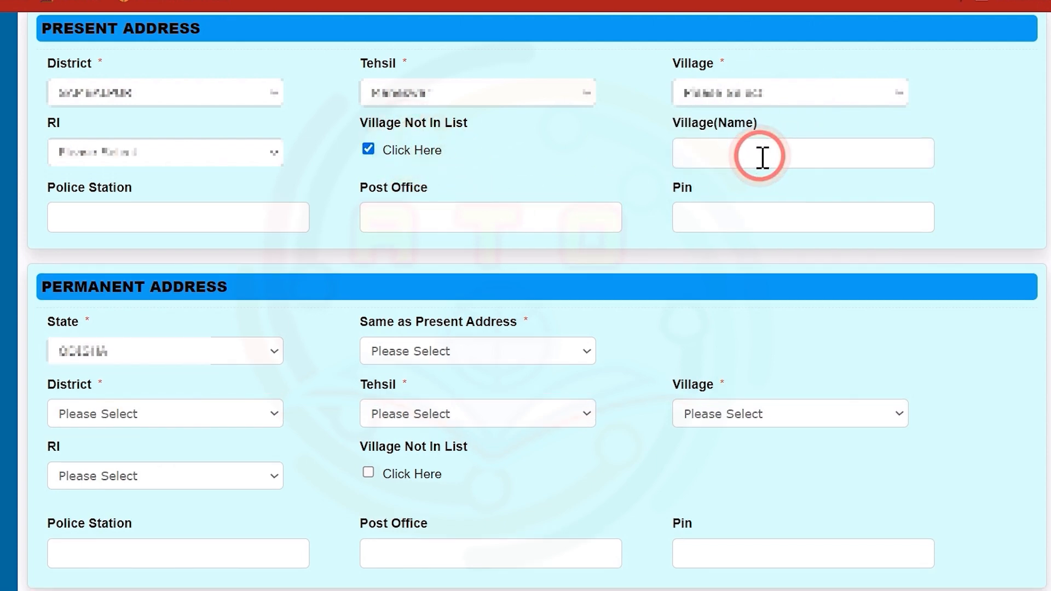
pyautogui.click(369, 149)
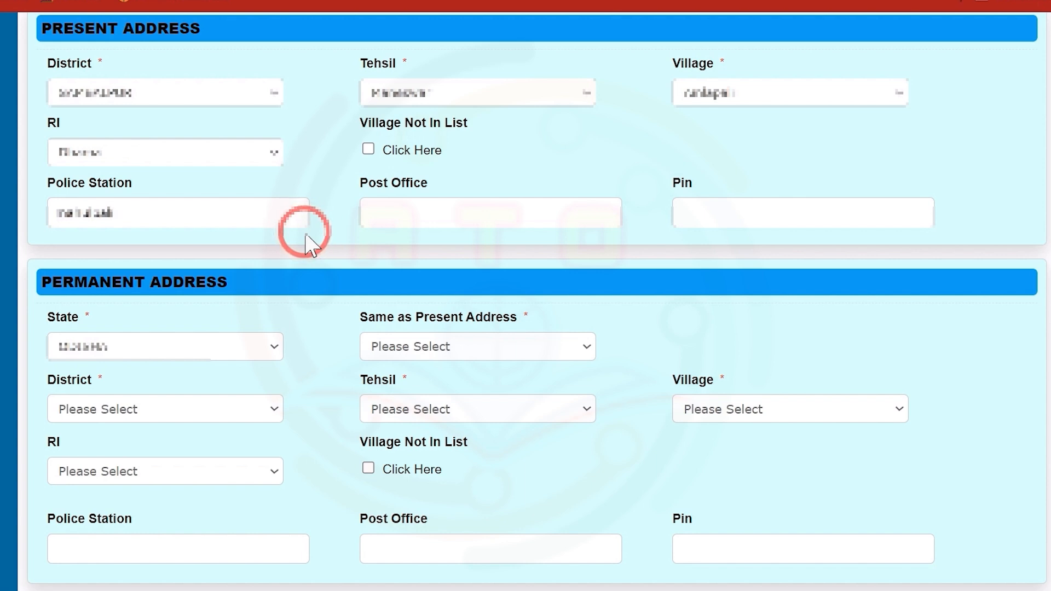
pyautogui.click(442, 202)
pyautogui.write('nandapur')
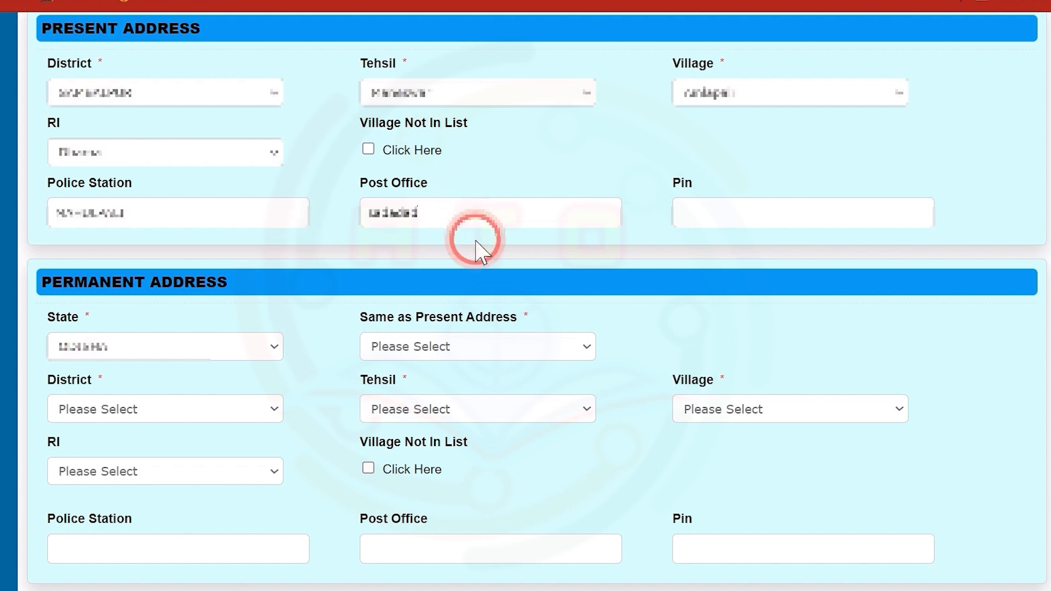
pyautogui.click(731, 210)
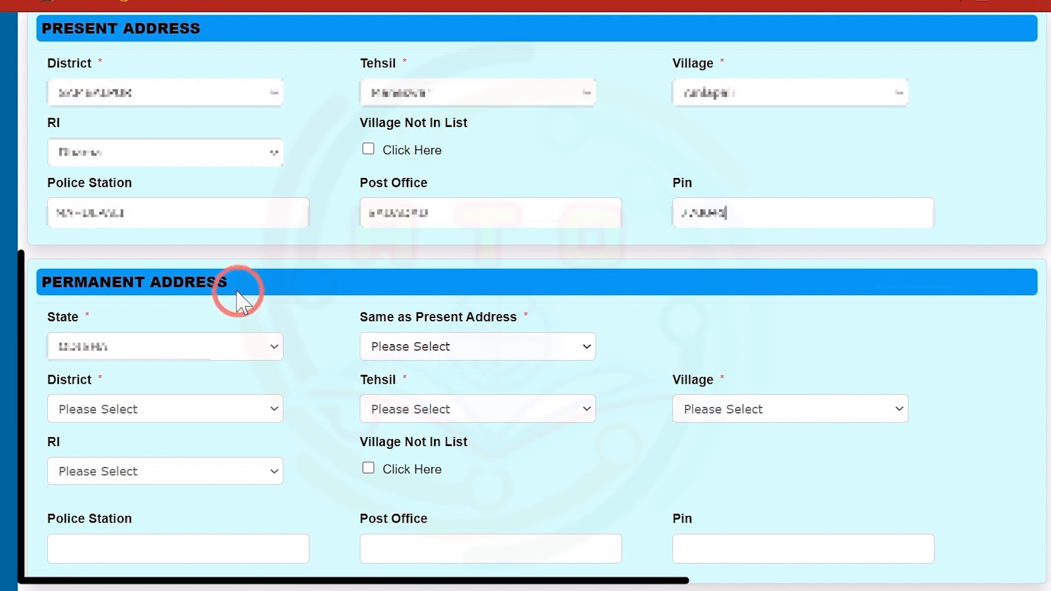
# - Choose Yes for Same as Present Address so the permanent address auto-fills
pyautogui.click(496, 348)
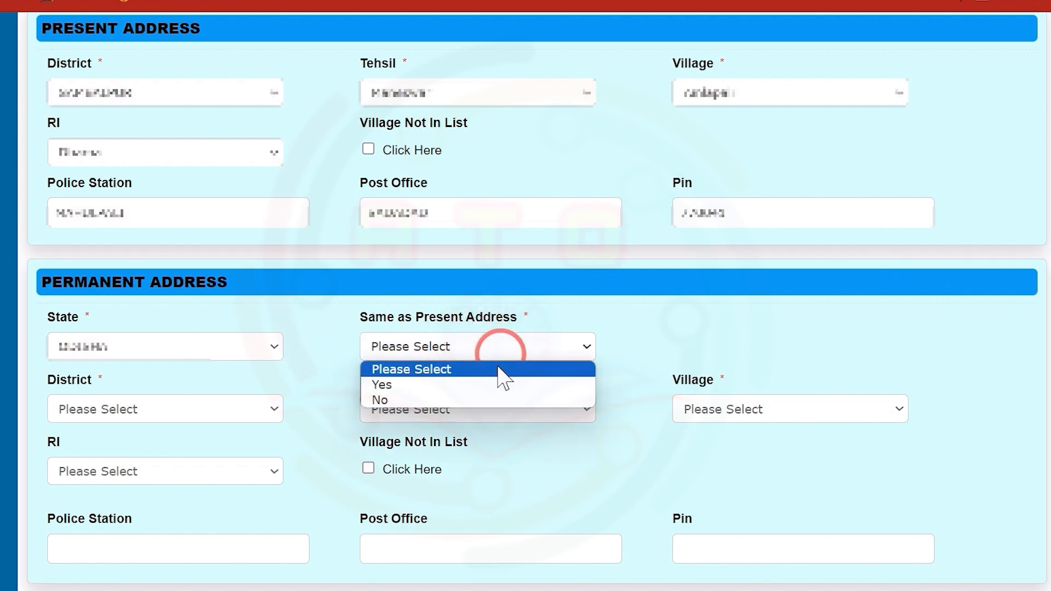
pyautogui.click(460, 386)
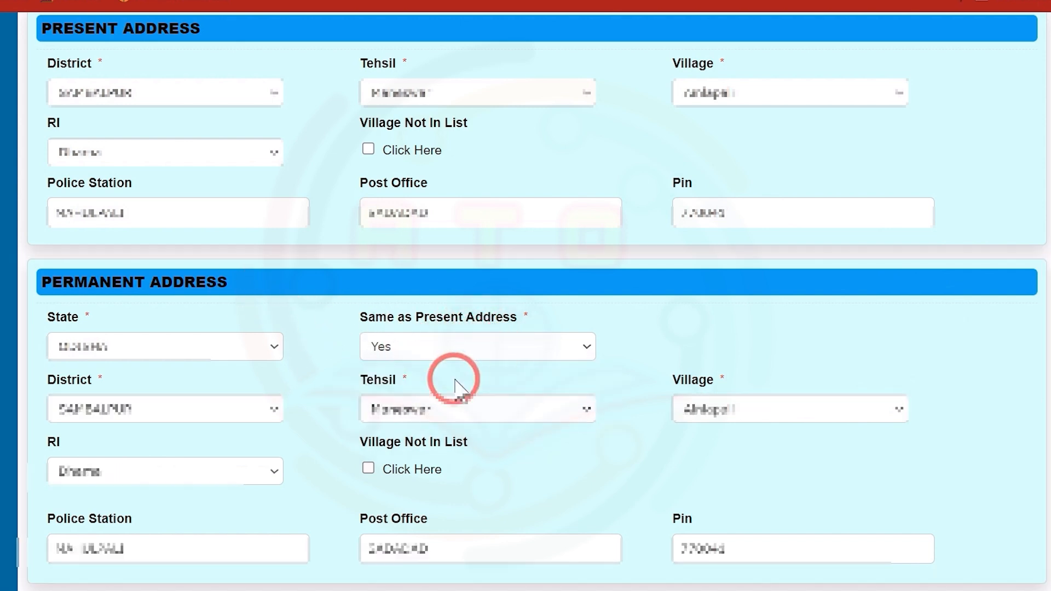
pyautogui.click(490, 358)
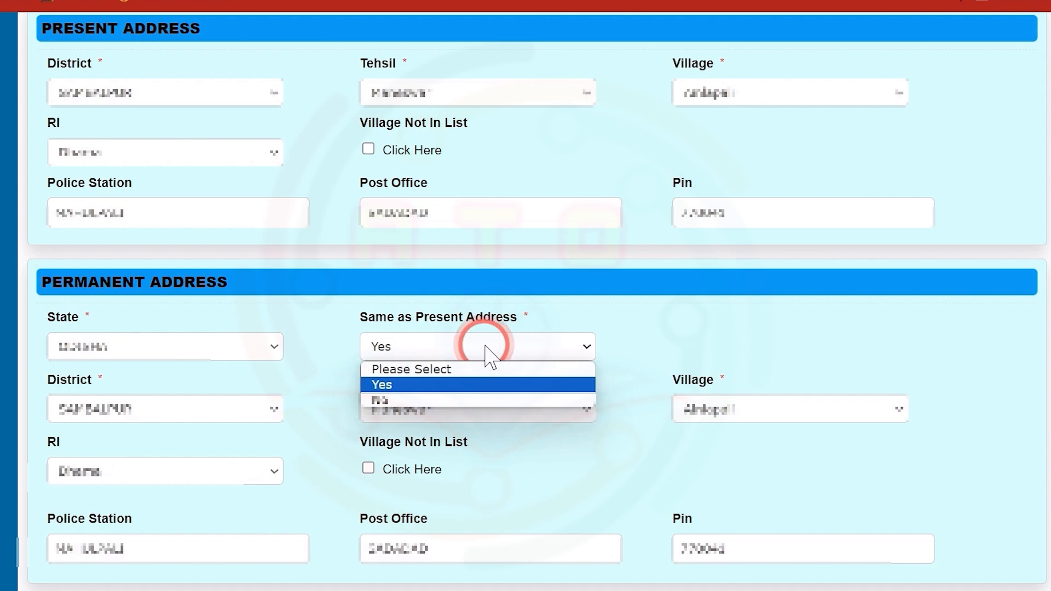
pyautogui.click(489, 353)
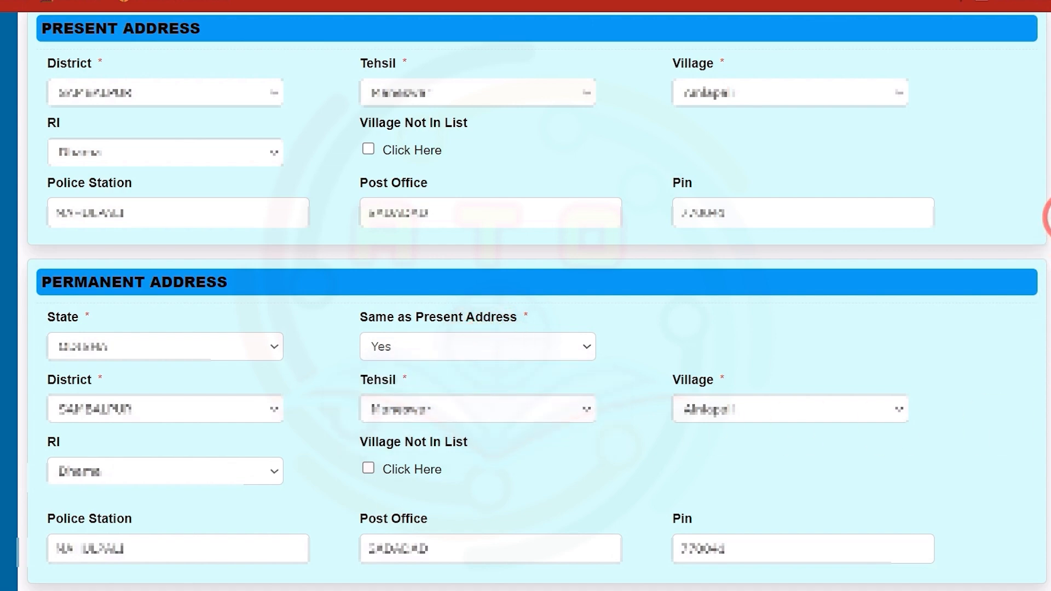
# - Enter the deceased's name, age 74, gender Male and place of death Hongarpal
pyautogui.scroll(-10, 1048, 218)
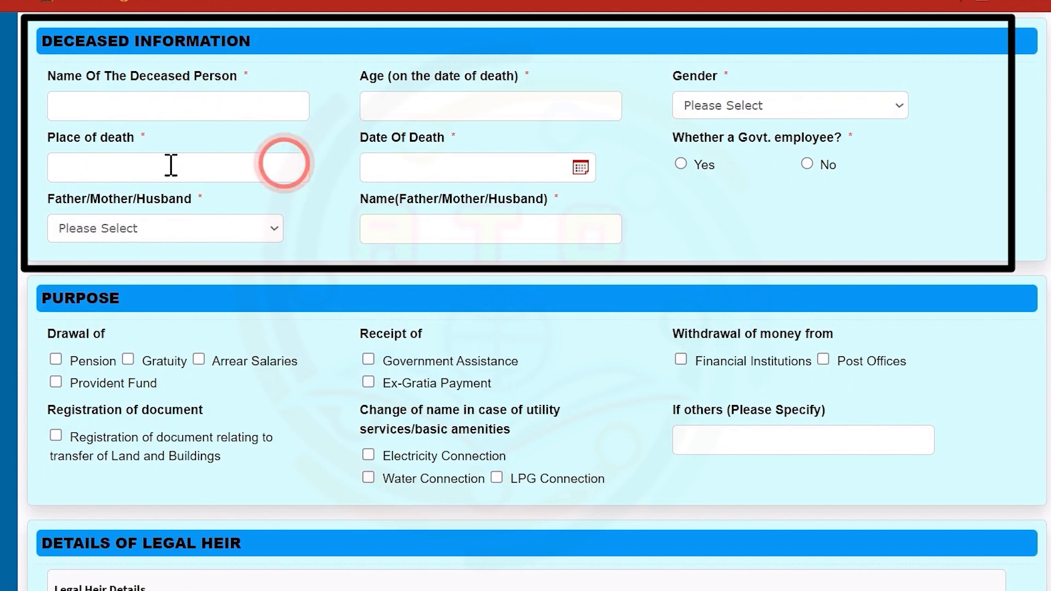
pyautogui.click(219, 107)
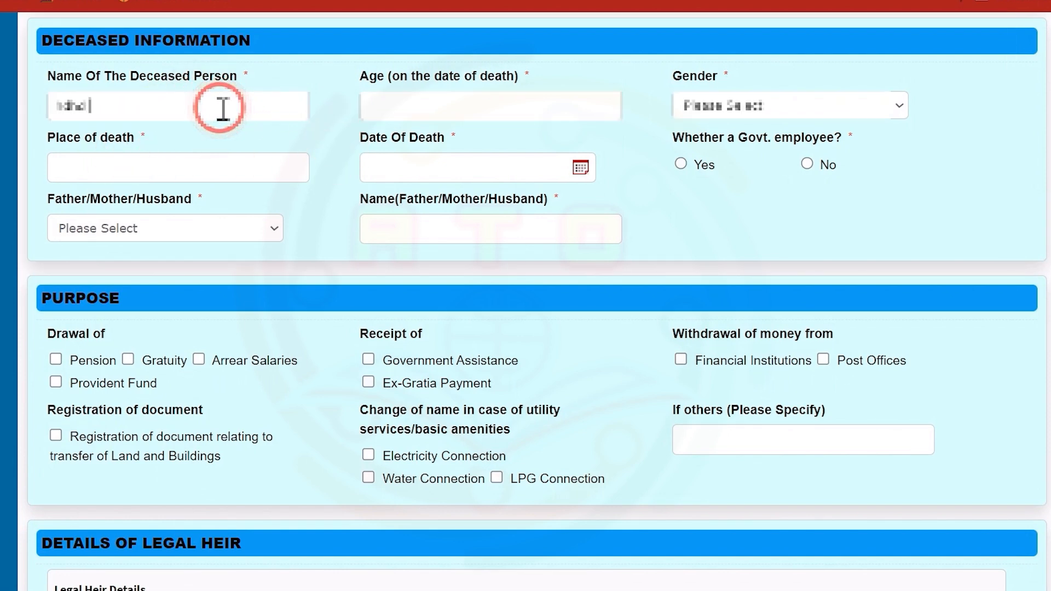
pyautogui.click(437, 101)
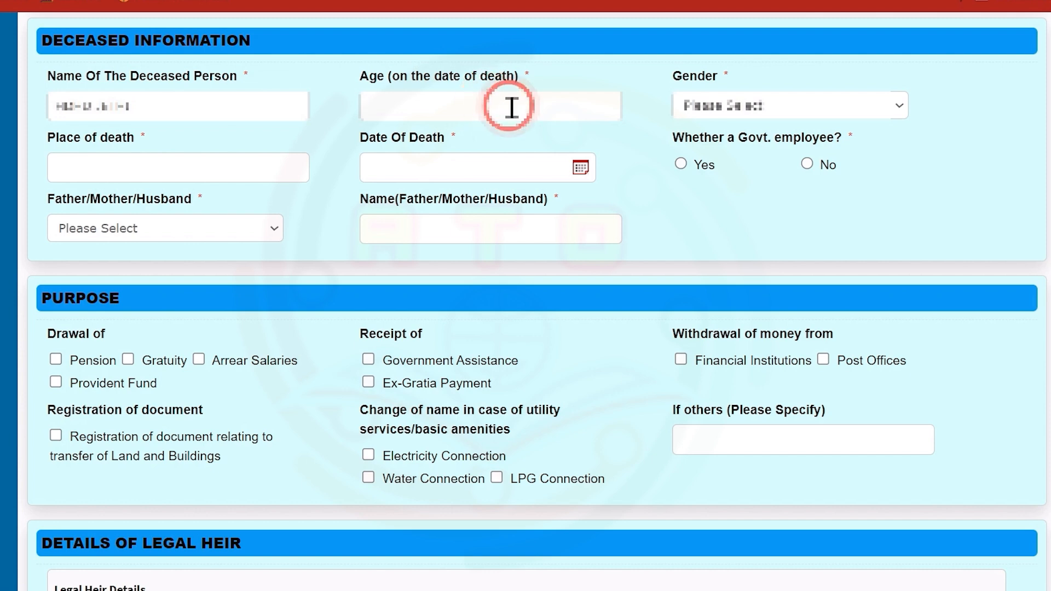
pyautogui.write('74')
pyautogui.click(828, 105)
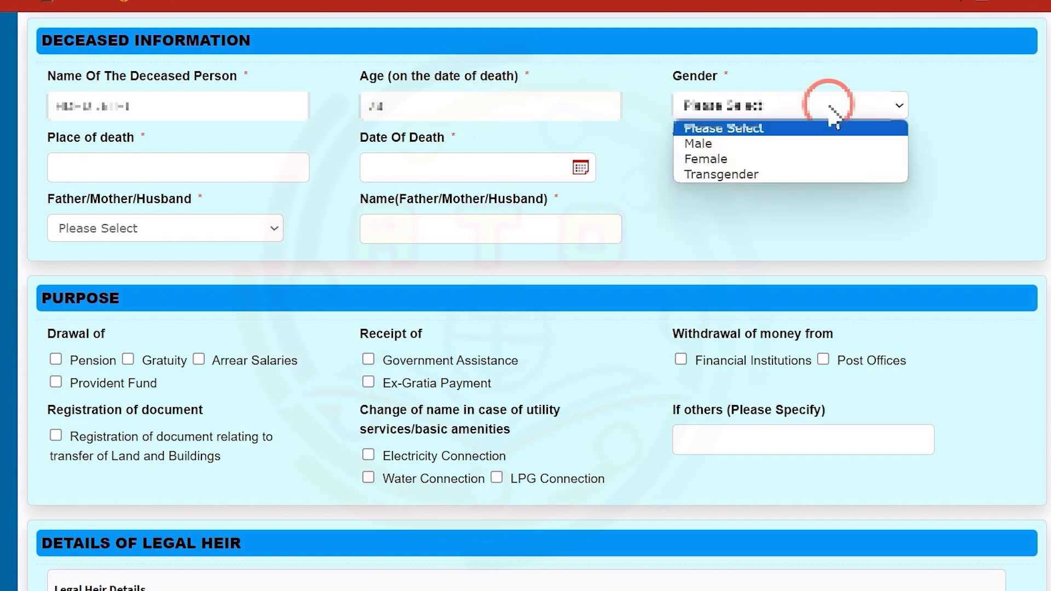
pyautogui.click(810, 145)
pyautogui.click(181, 165)
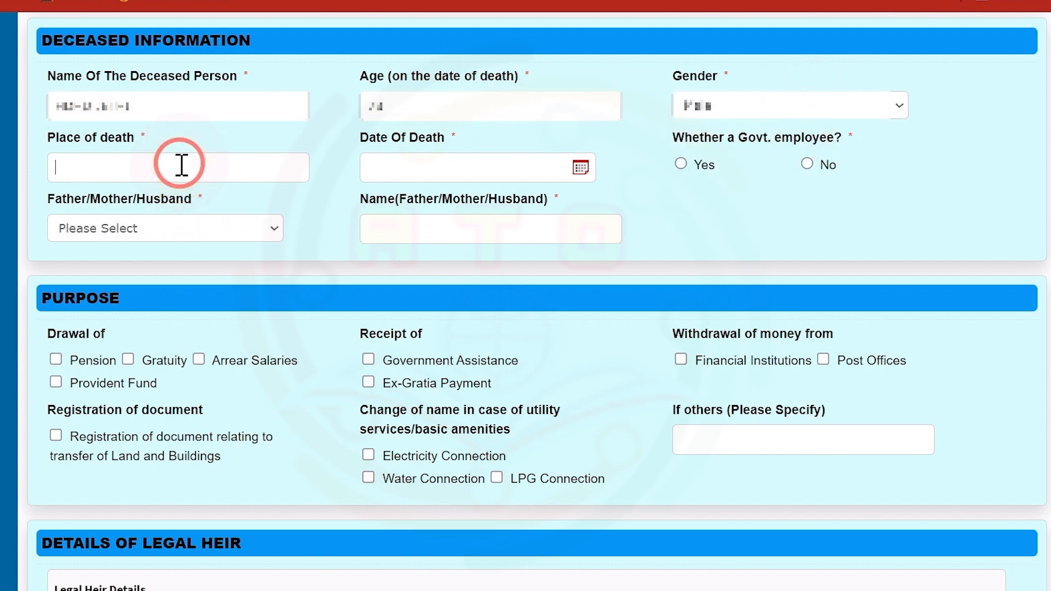
pyautogui.write('Ho')
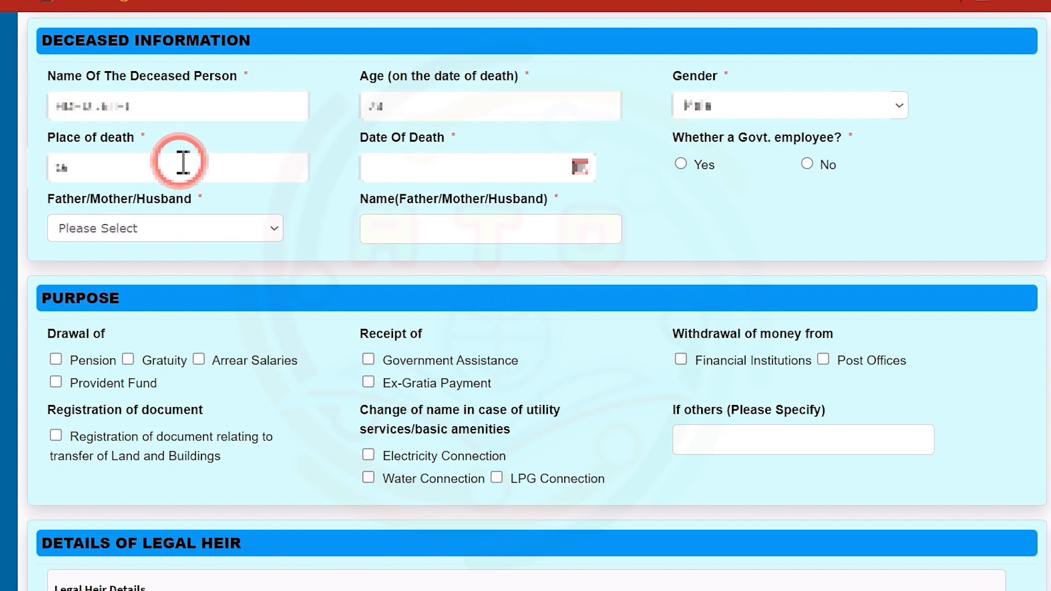
pyautogui.write('ngarpal')
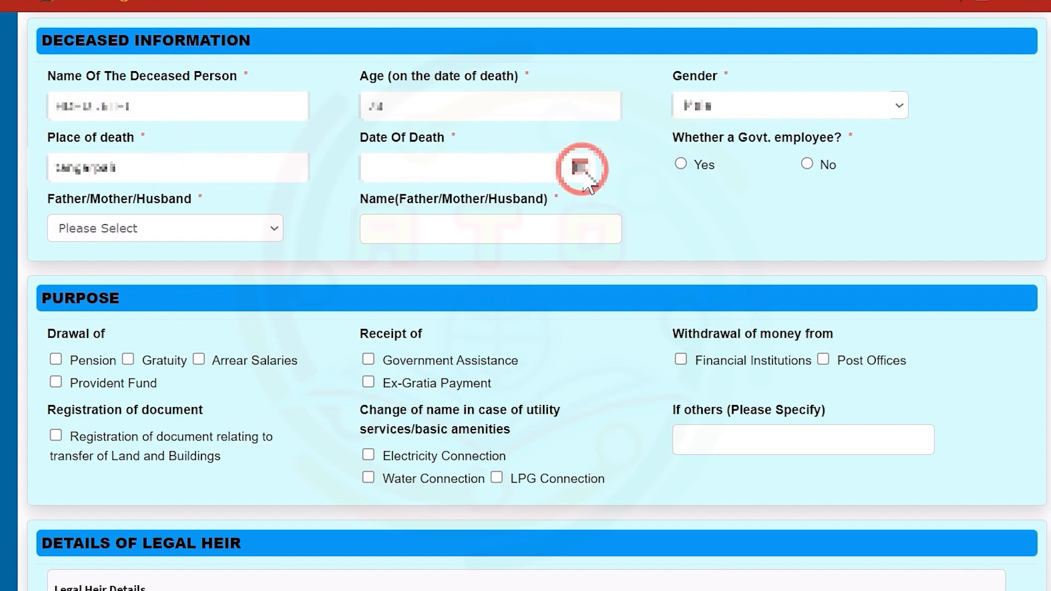
# - Pick the date of death, set Govt. employee to No, and choose Father as the relation
pyautogui.click(580, 167)
pyautogui.click(521, 206)
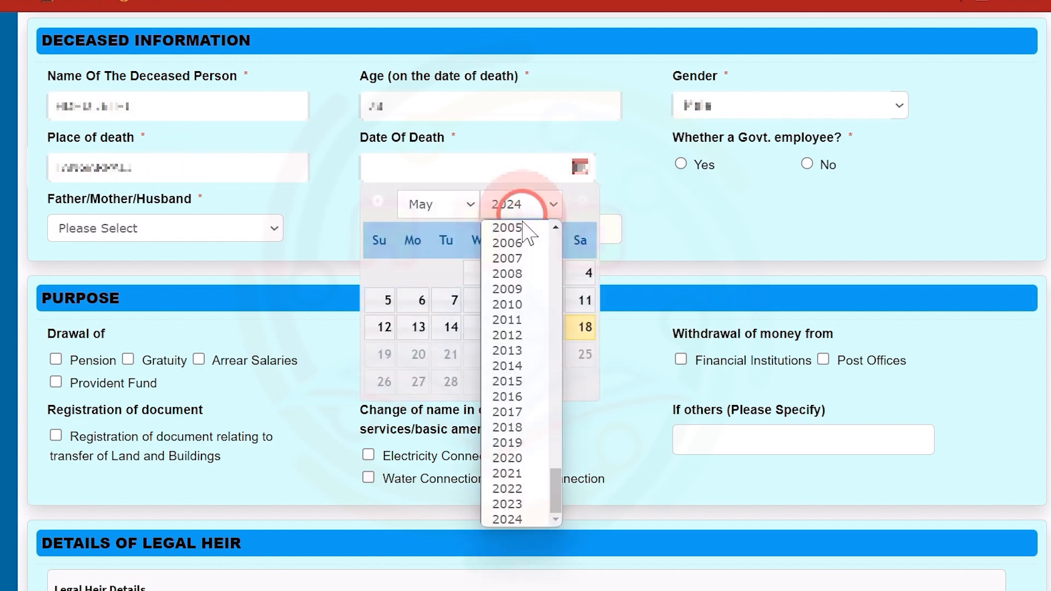
pyautogui.click(516, 288)
pyautogui.click(462, 269)
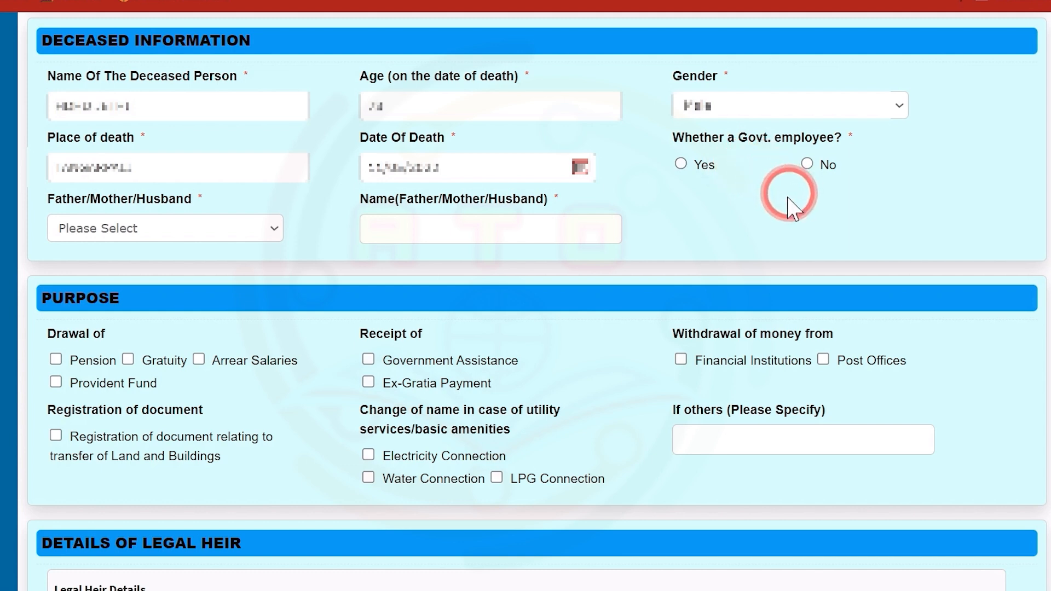
pyautogui.click(683, 163)
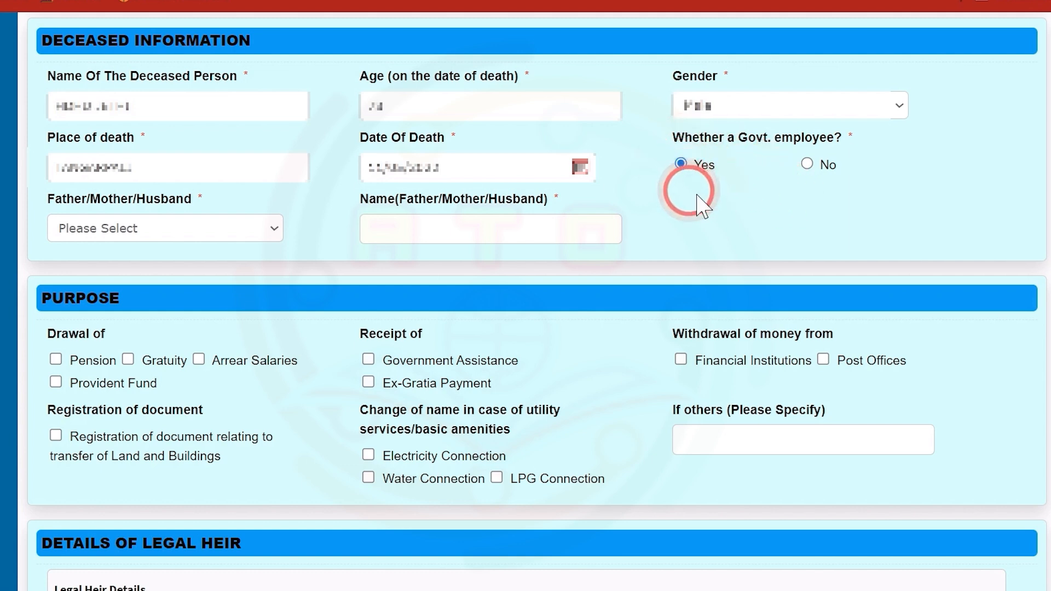
pyautogui.click(807, 164)
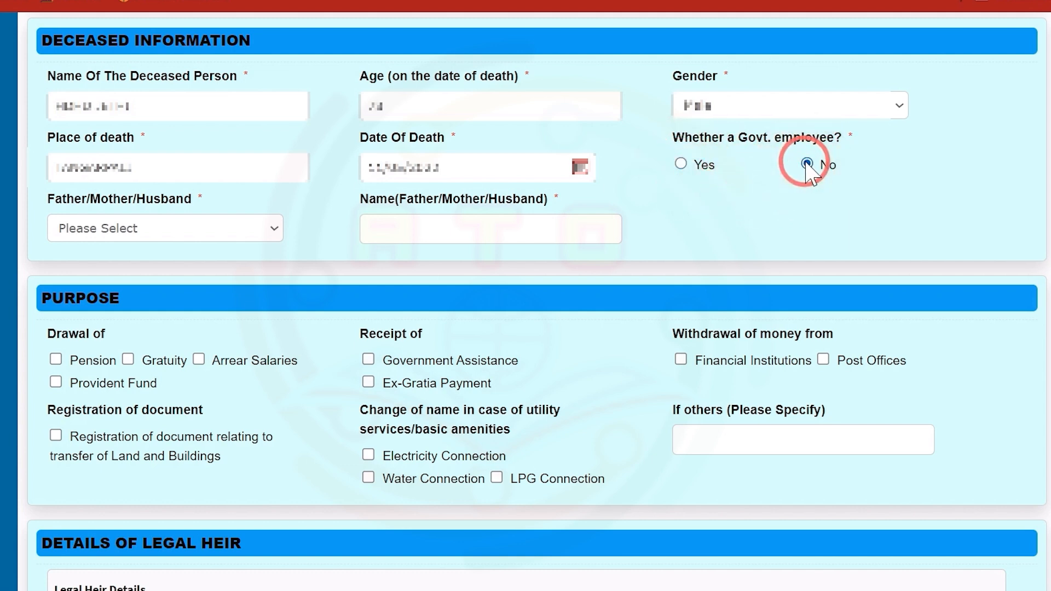
pyautogui.click(147, 229)
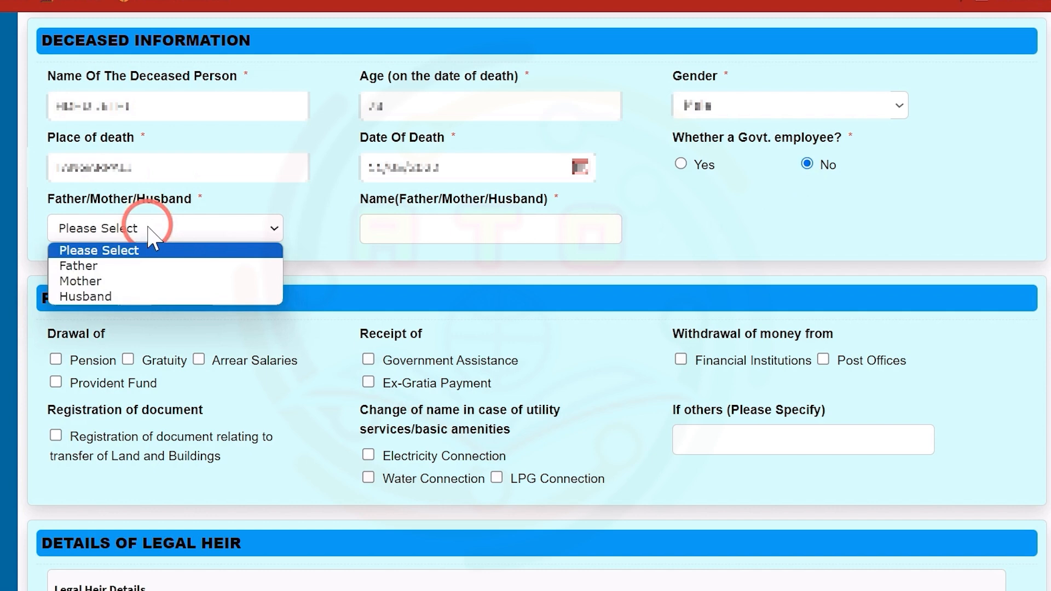
pyautogui.click(156, 276)
pyautogui.click(465, 245)
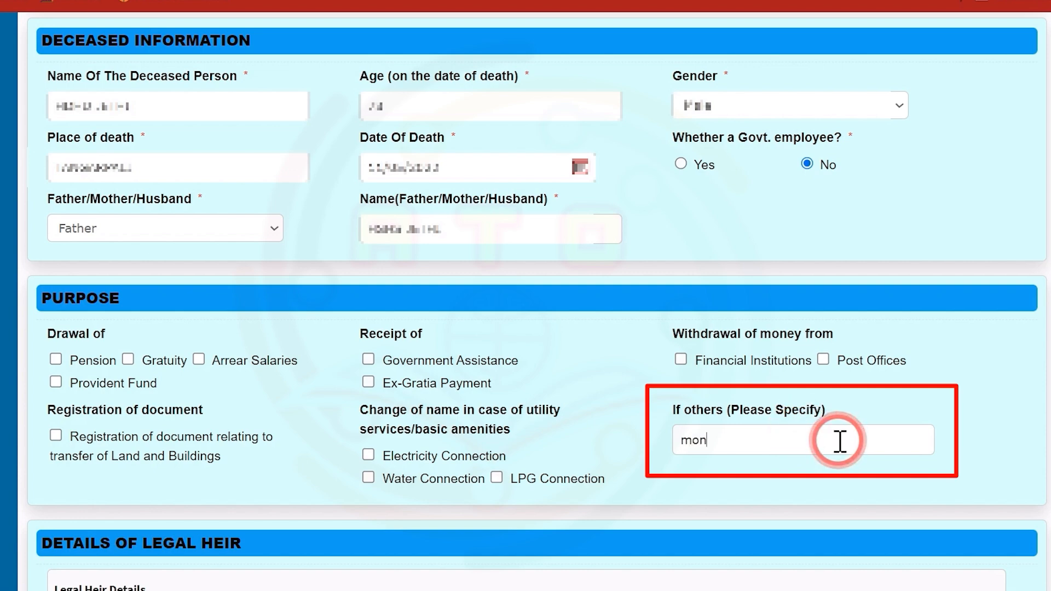
# - Complete the other purpose as 'money withdrawl from sbi bank'
pyautogui.write('ey withdrawl from sbi bank')
pyautogui.scroll(-5, 1030, 320)
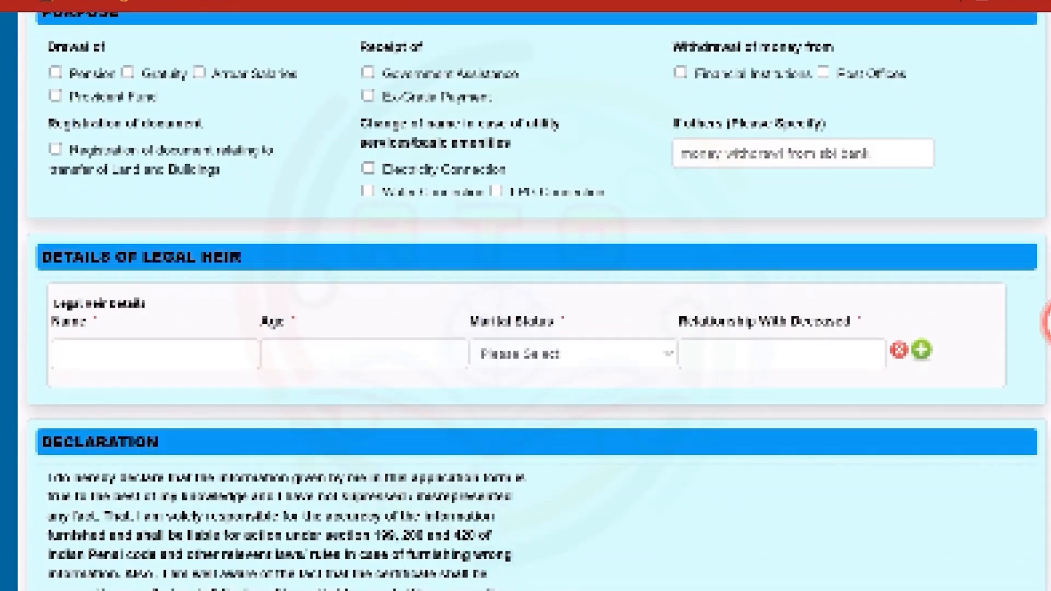
pyautogui.scroll(-4, 1047, 323)
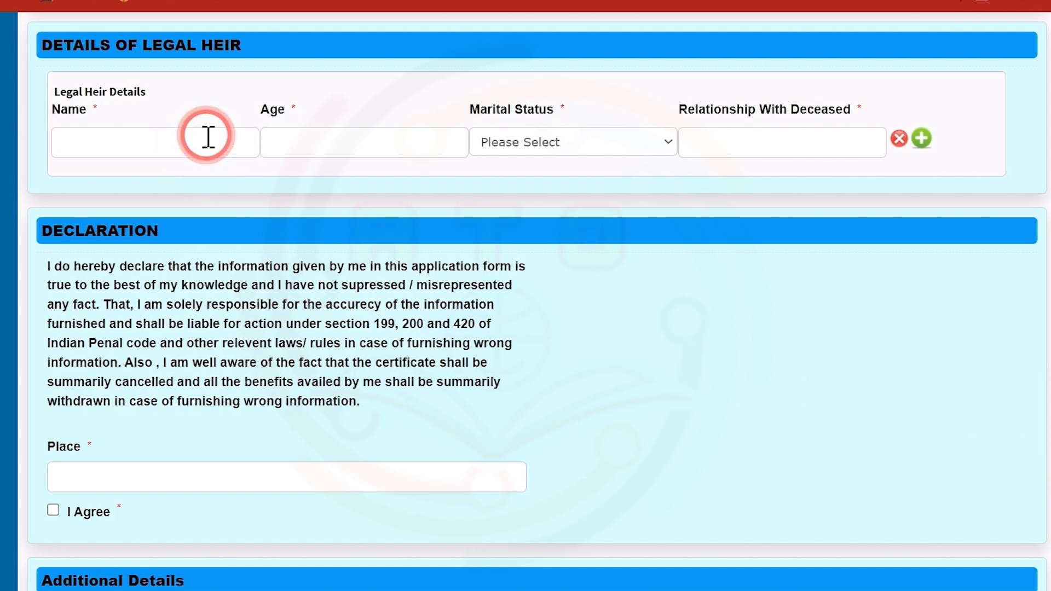
# - Give the legal heir row age 55, Unmarried status and relationship Son, removing the extra row
pyautogui.click(378, 151)
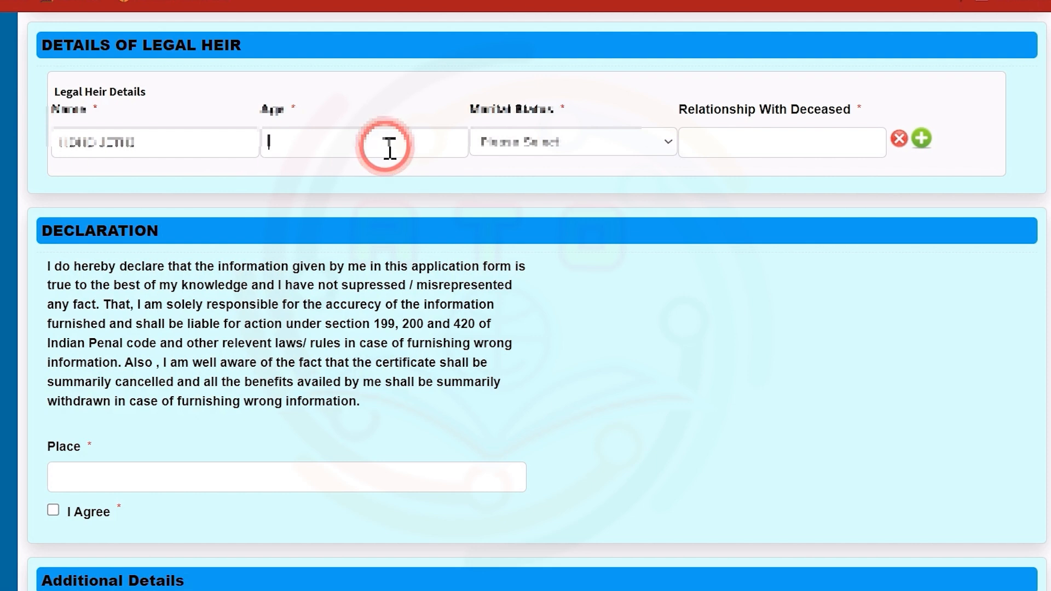
pyautogui.write('55')
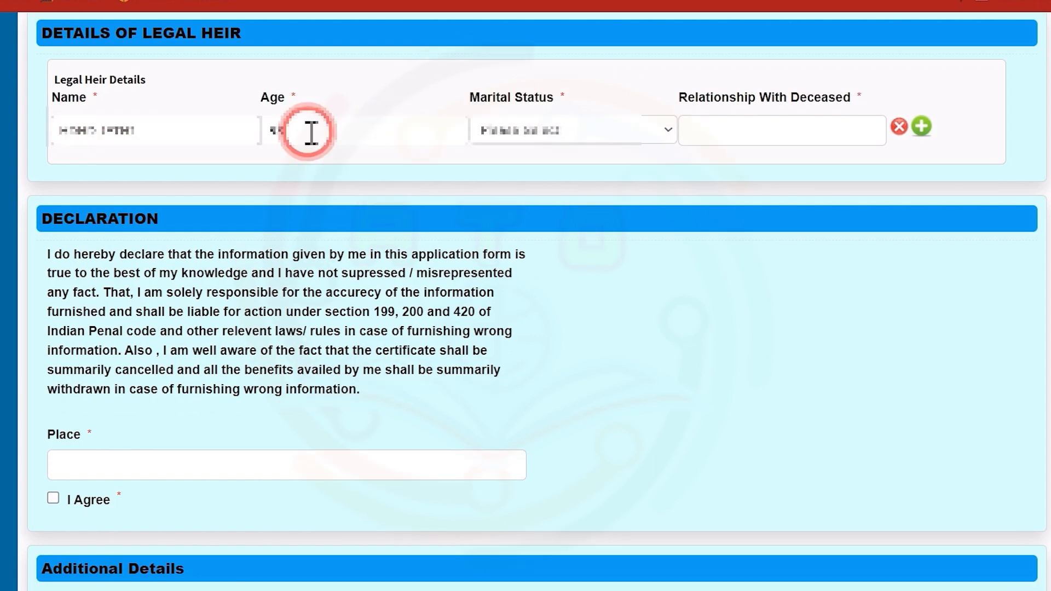
pyautogui.click(565, 133)
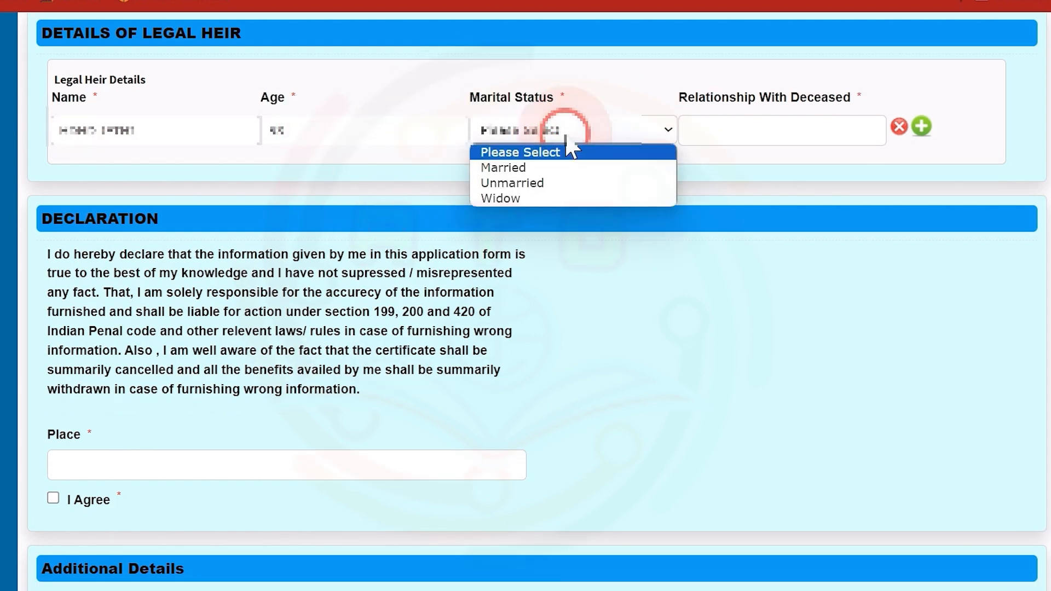
pyautogui.click(573, 185)
pyautogui.click(716, 138)
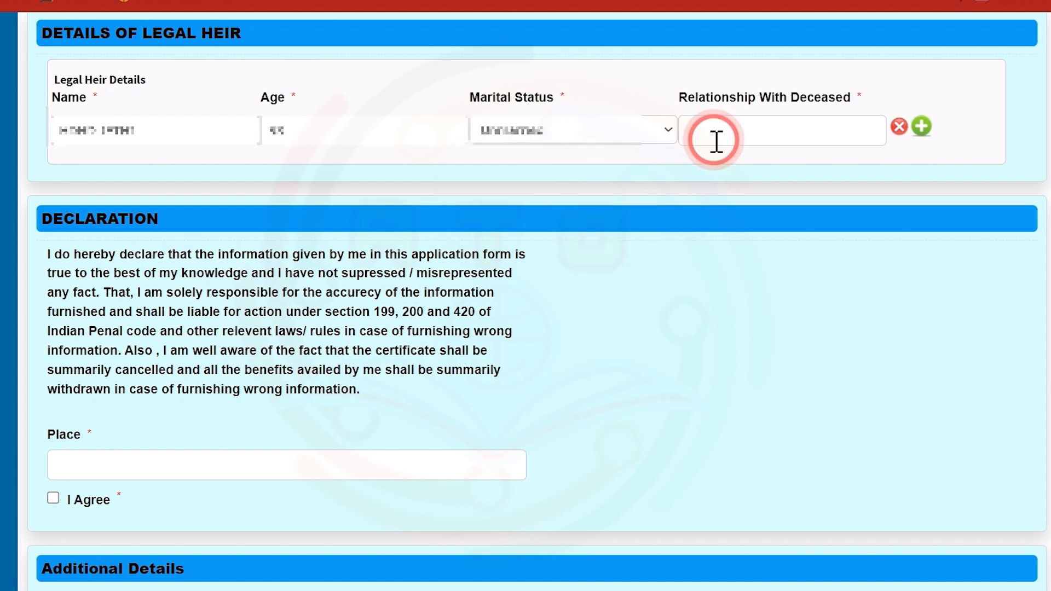
pyautogui.click(809, 145)
pyautogui.write('son')
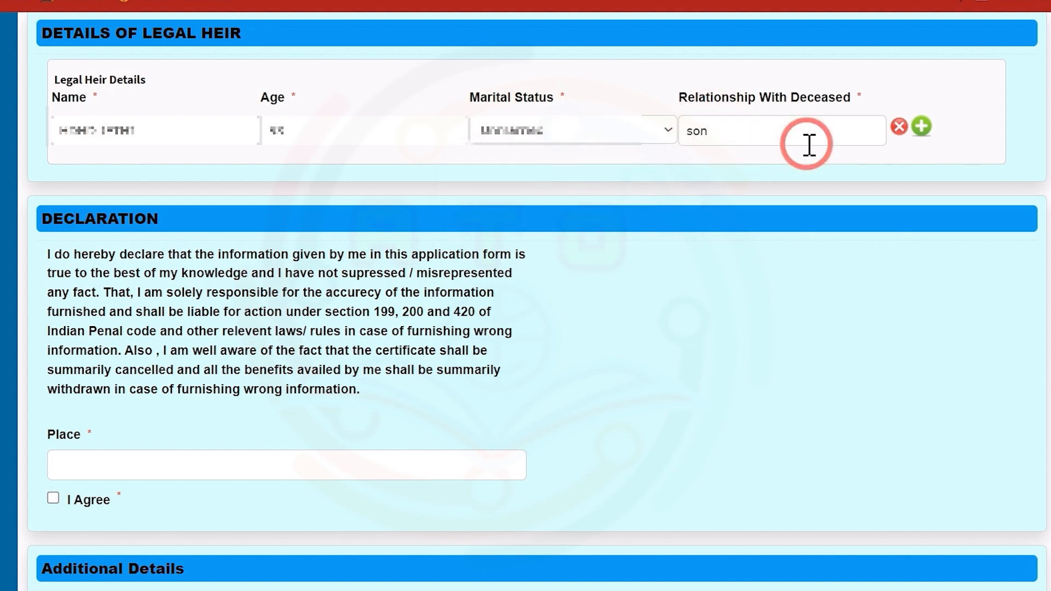
pyautogui.click(790, 163)
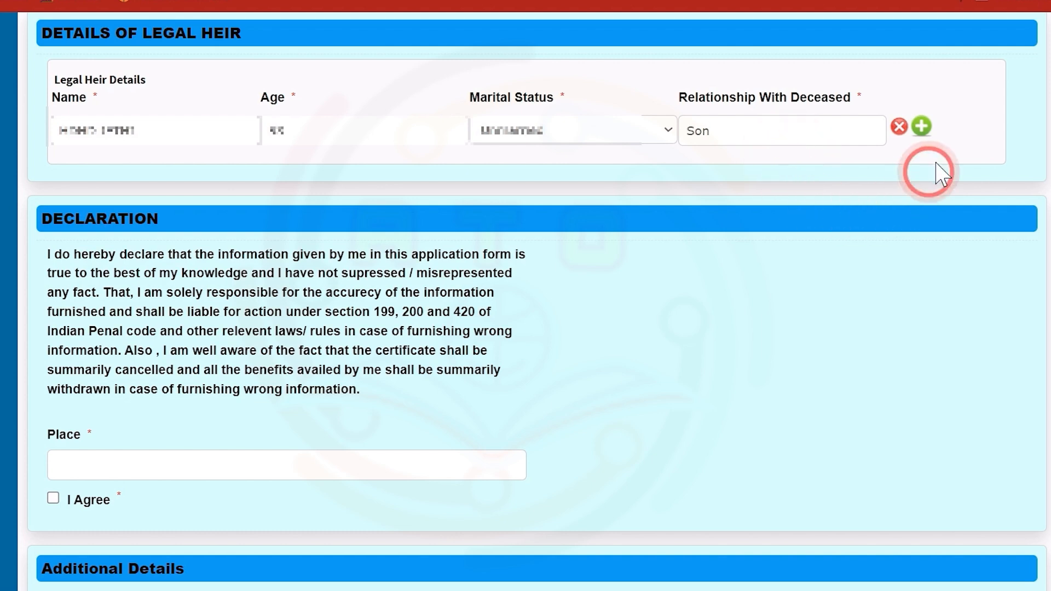
pyautogui.click(922, 127)
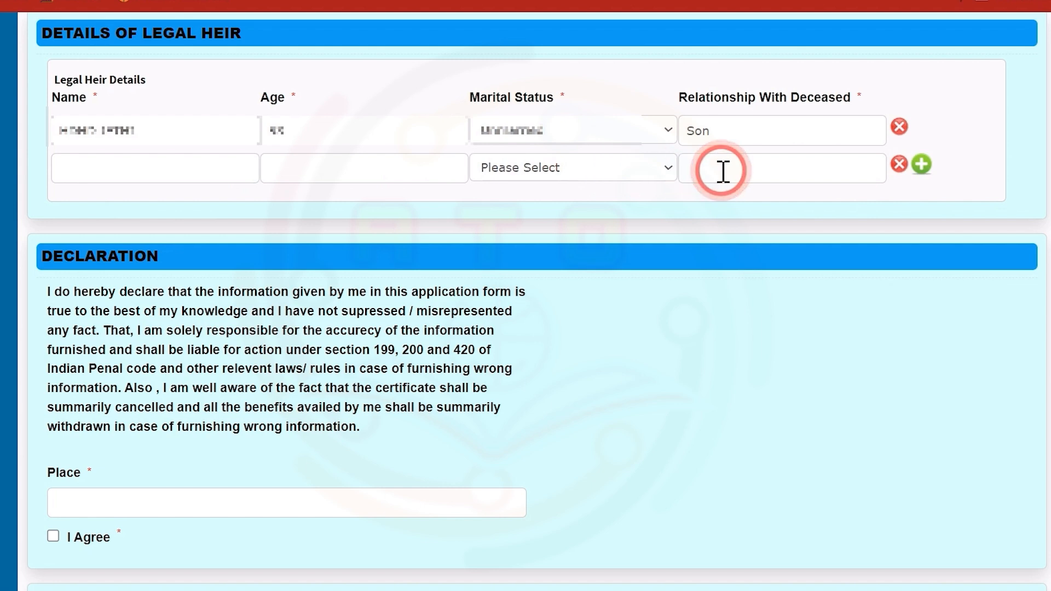
pyautogui.click(900, 164)
# - Enter TANGARPALI as the declaration place, agree, fill the captcha and submit the application
pyautogui.click(164, 461)
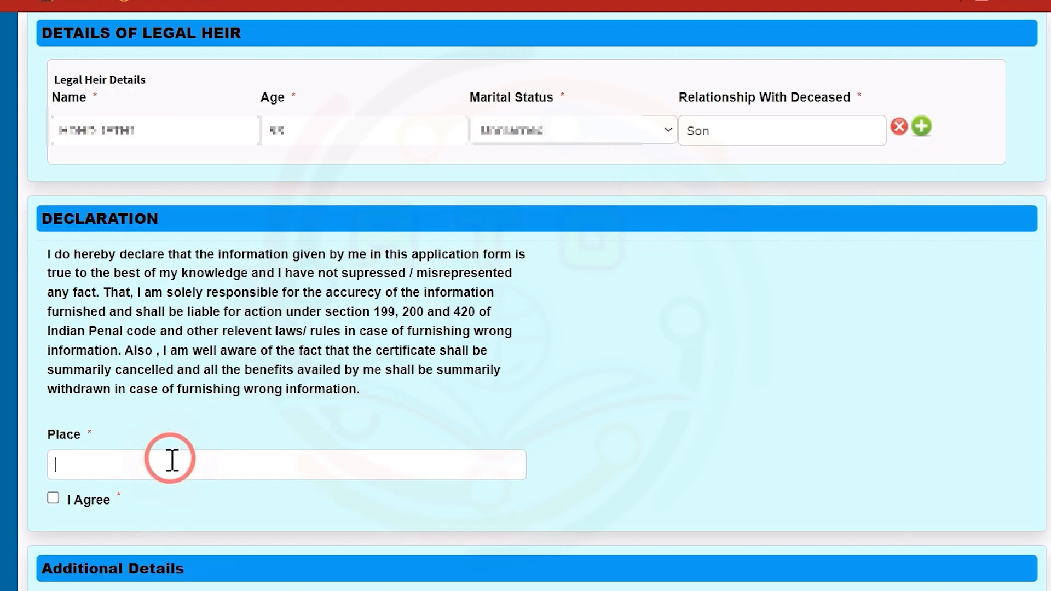
pyautogui.write('TANGARPALI')
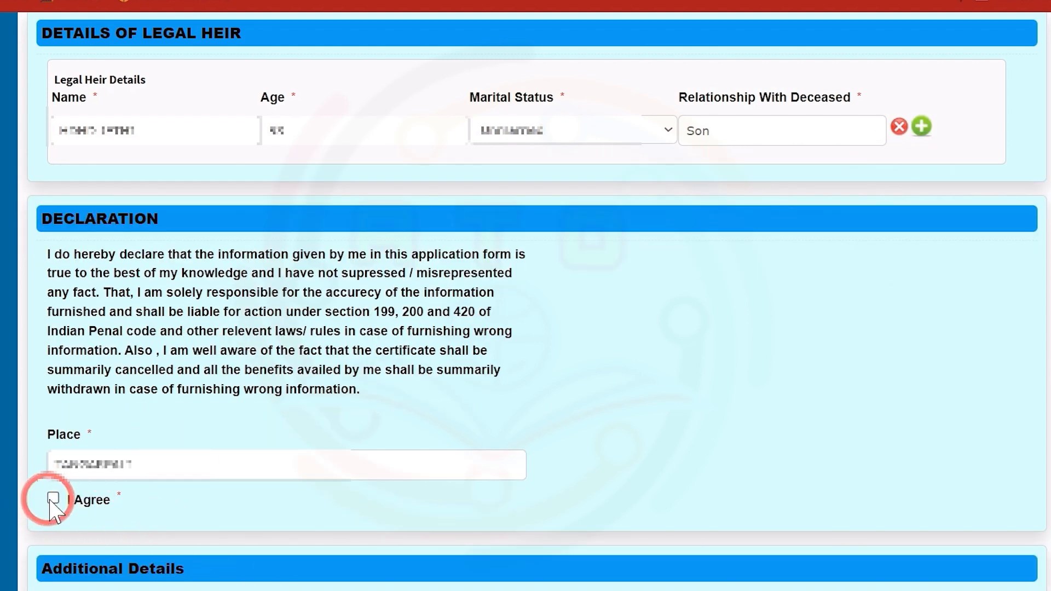
pyautogui.click(53, 498)
pyautogui.scroll(-6, 1047, 425)
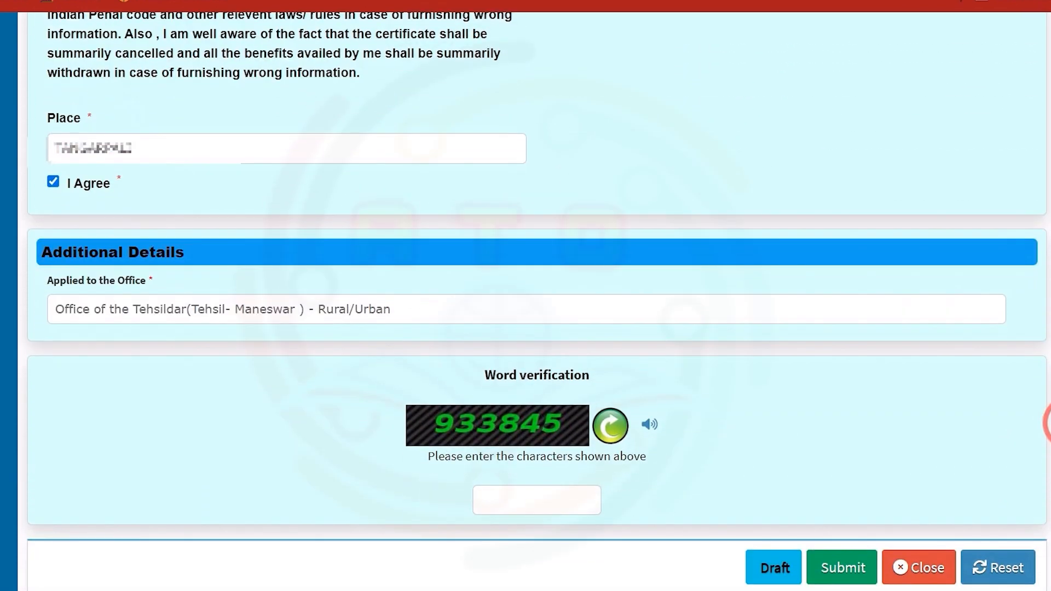
pyautogui.click(536, 482)
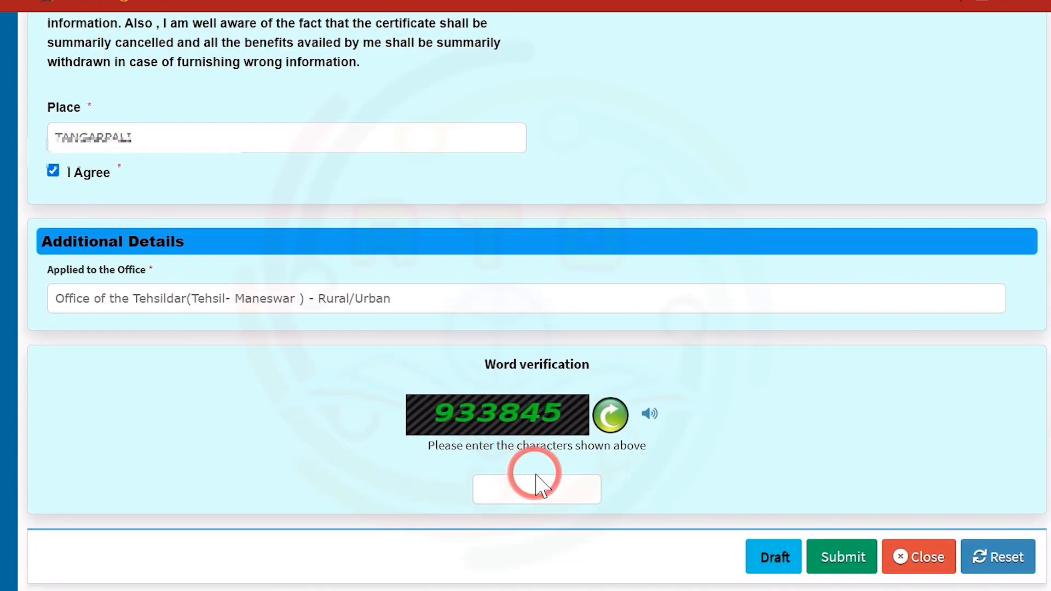
pyautogui.write('933845')
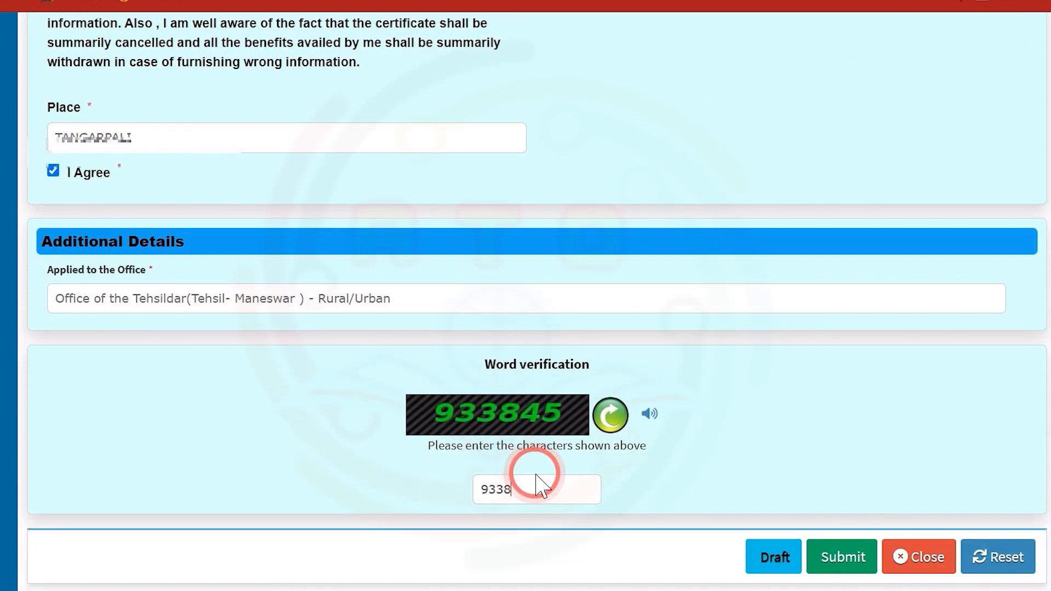
pyautogui.click(843, 561)
# - Scroll below the application summary and open the Attach Annexure form
pyautogui.scroll(-15, 526, 296)
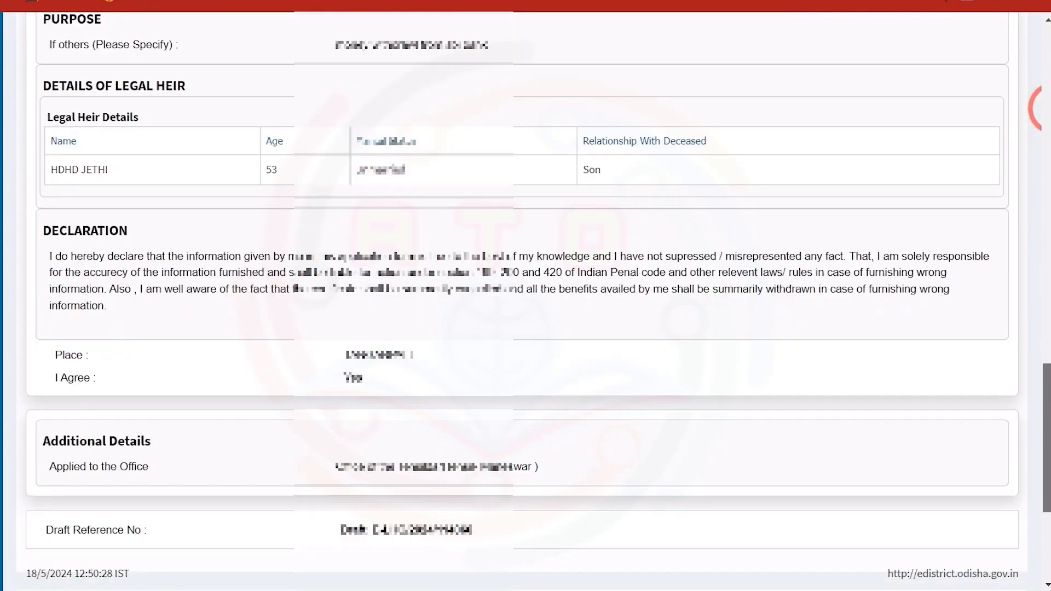
pyautogui.scroll(-5, 635, 392)
pyautogui.click(637, 378)
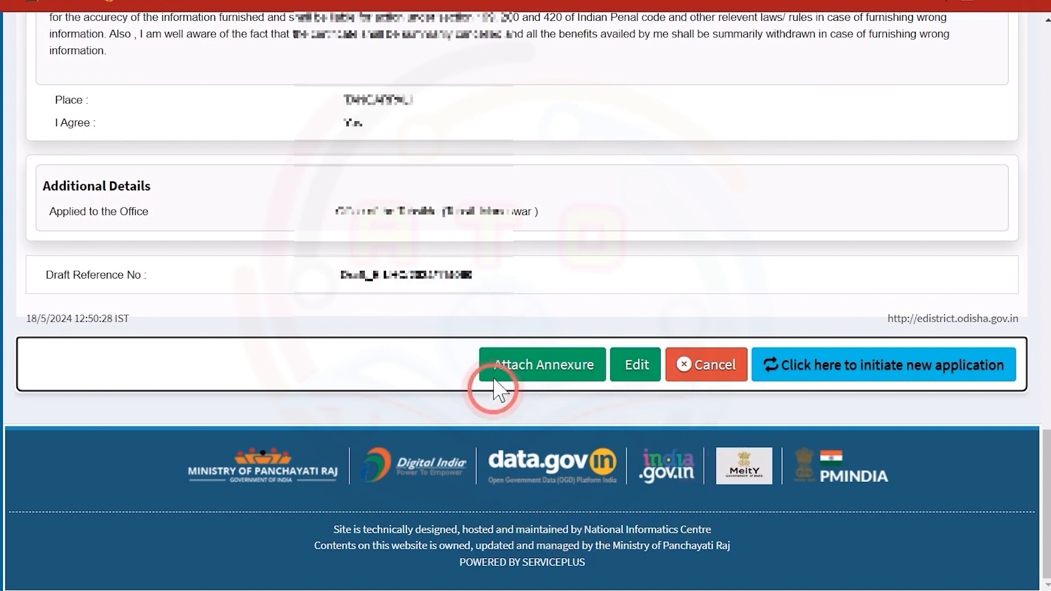
pyautogui.click(525, 361)
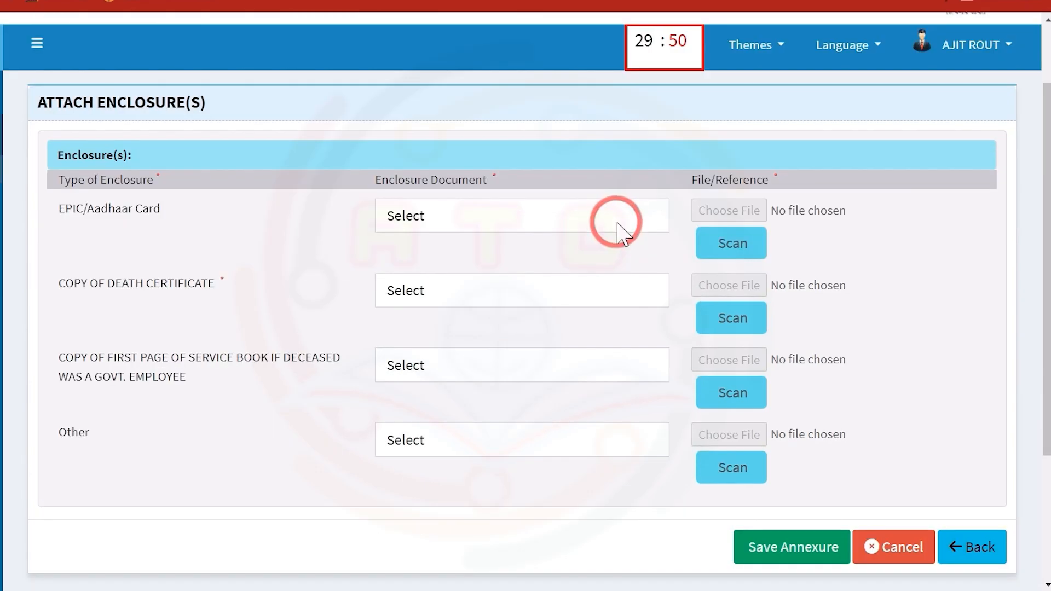
# - Attach aadhaar card.pdf as the Aadhaar Card identity proof enclosure
pyautogui.click(617, 222)
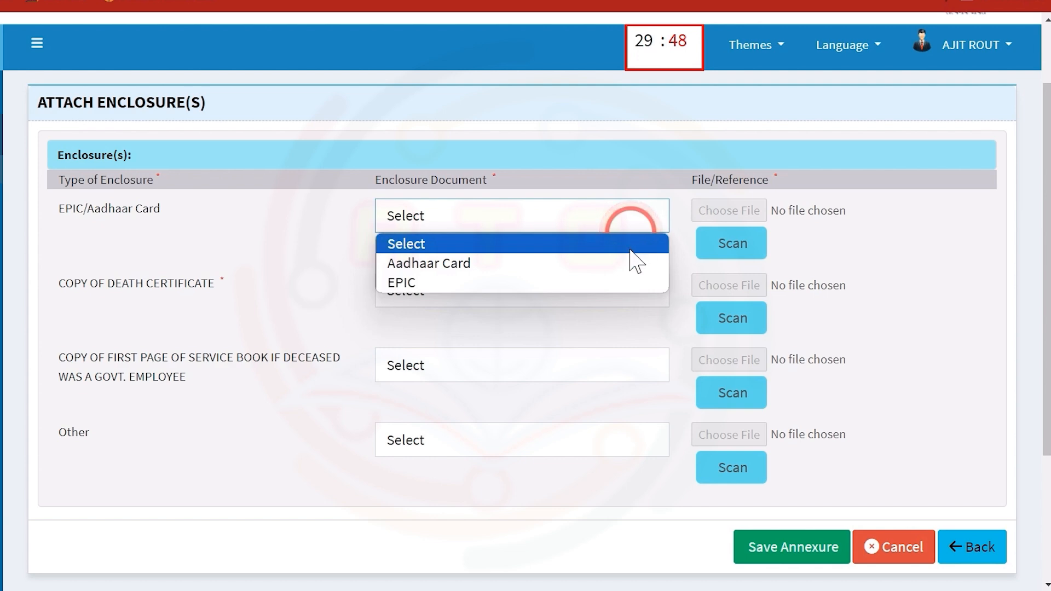
pyautogui.click(567, 264)
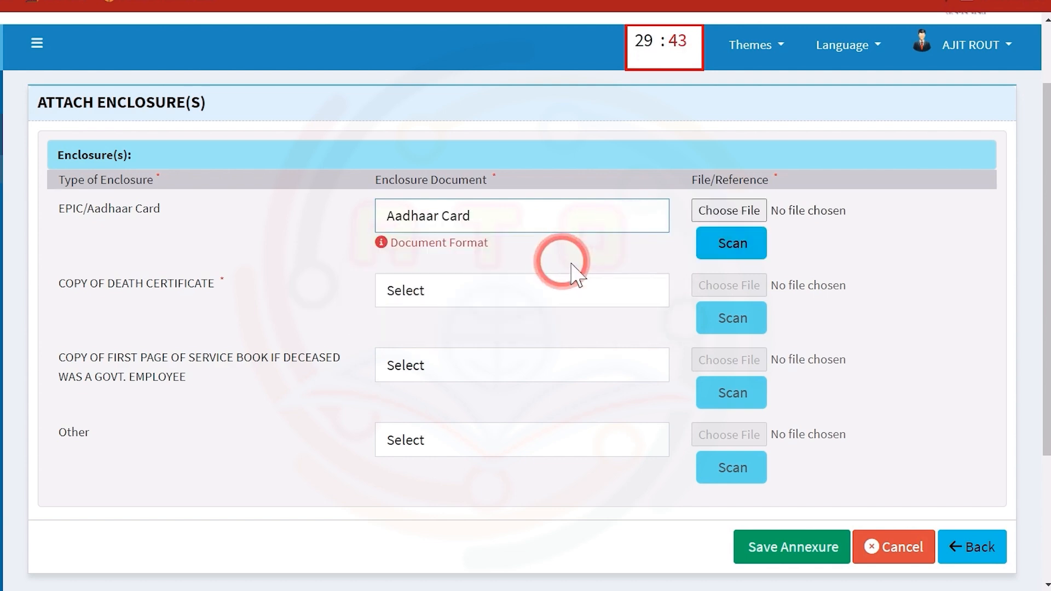
pyautogui.click(706, 218)
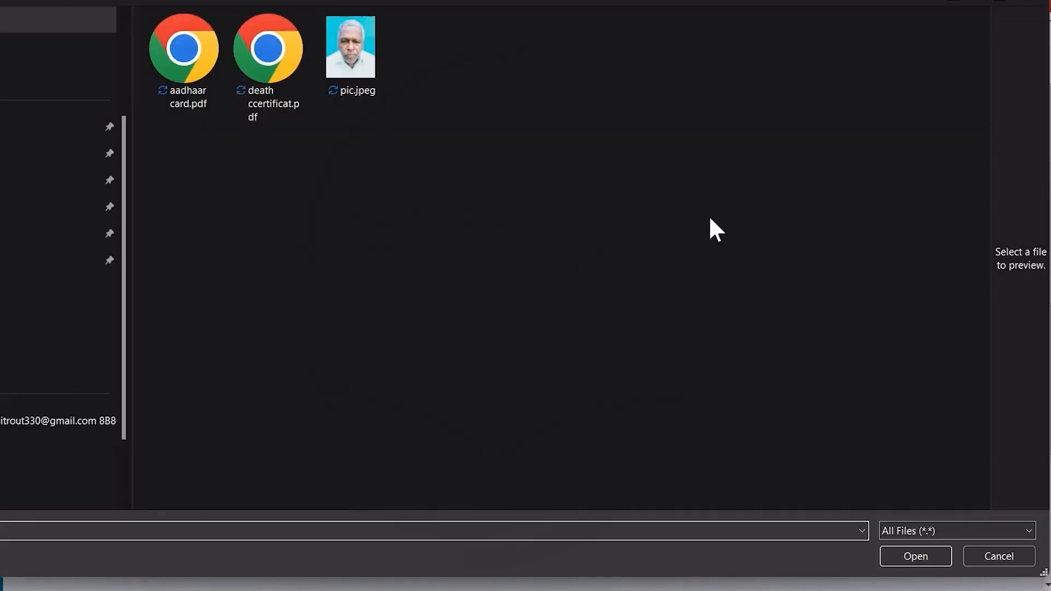
pyautogui.click(176, 44)
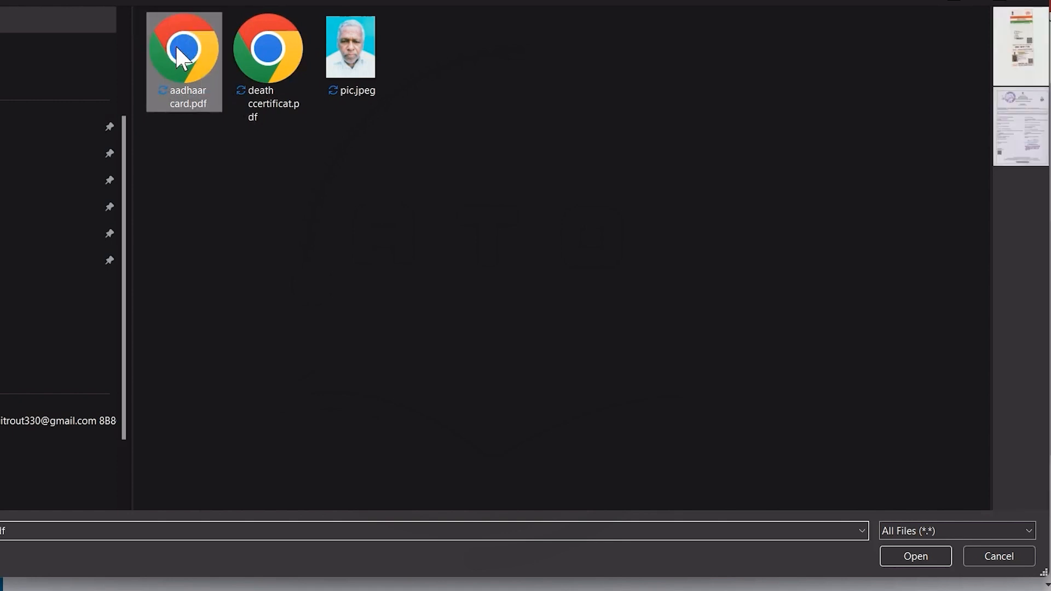
pyautogui.click(903, 554)
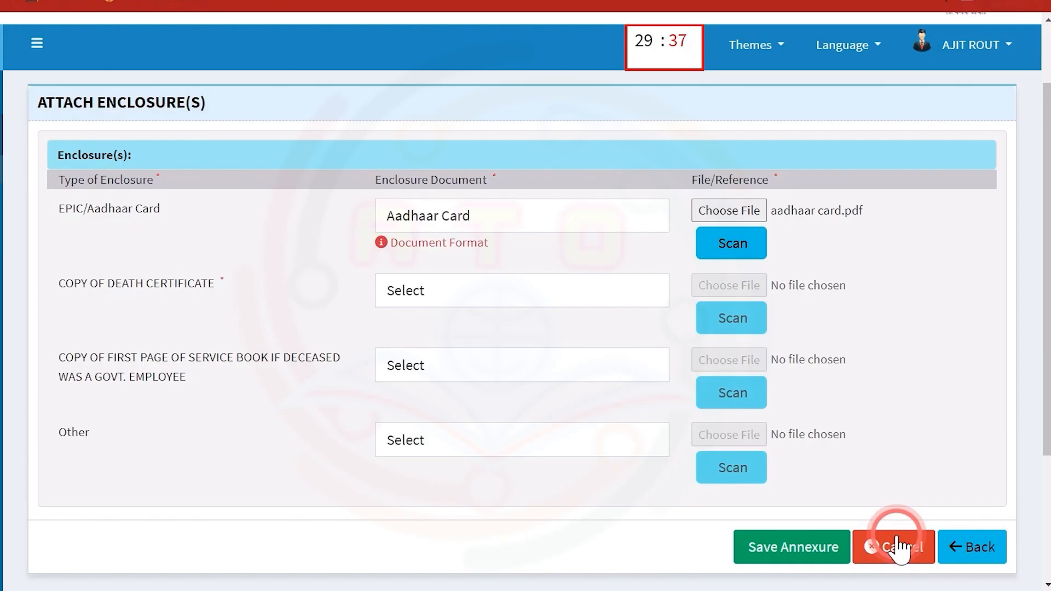
# - Attach death ccertificat.pdf as the COPY OF DEATH CERTIFICATE enclosure
pyautogui.click(598, 295)
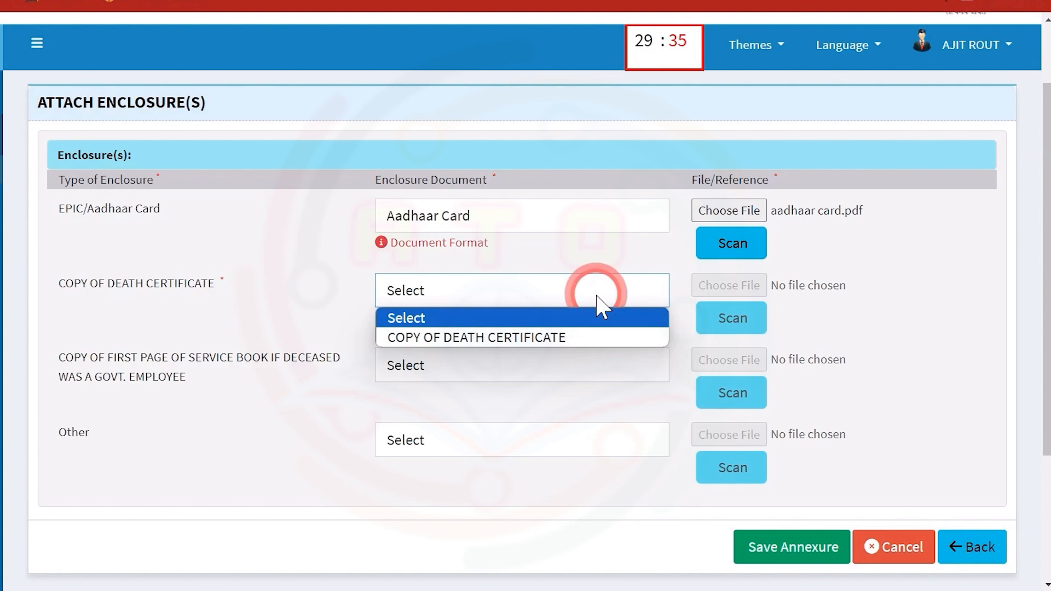
pyautogui.click(586, 340)
pyautogui.click(736, 290)
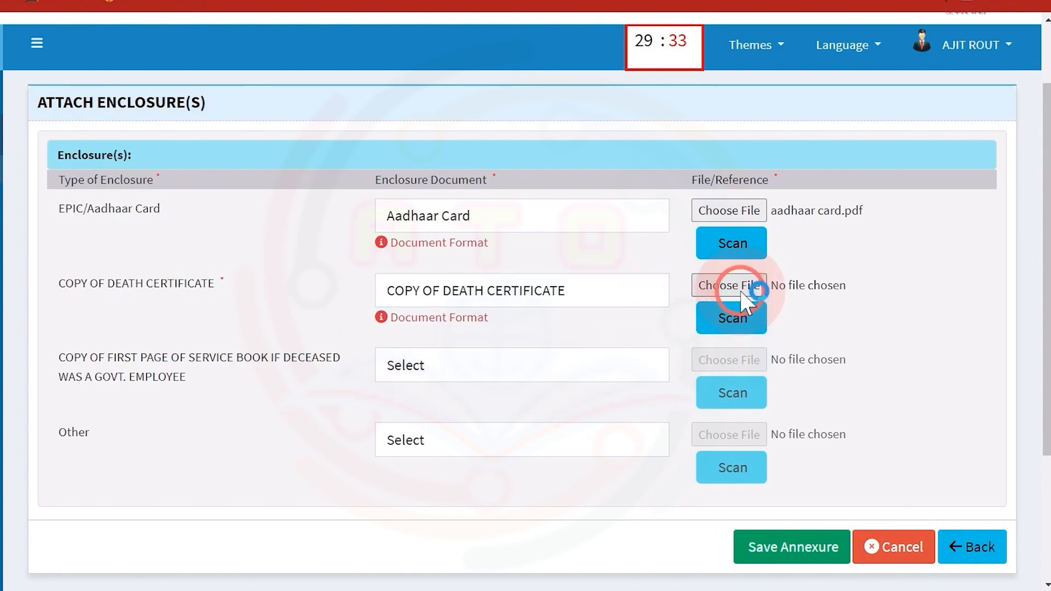
pyautogui.click(300, 88)
pyautogui.click(915, 556)
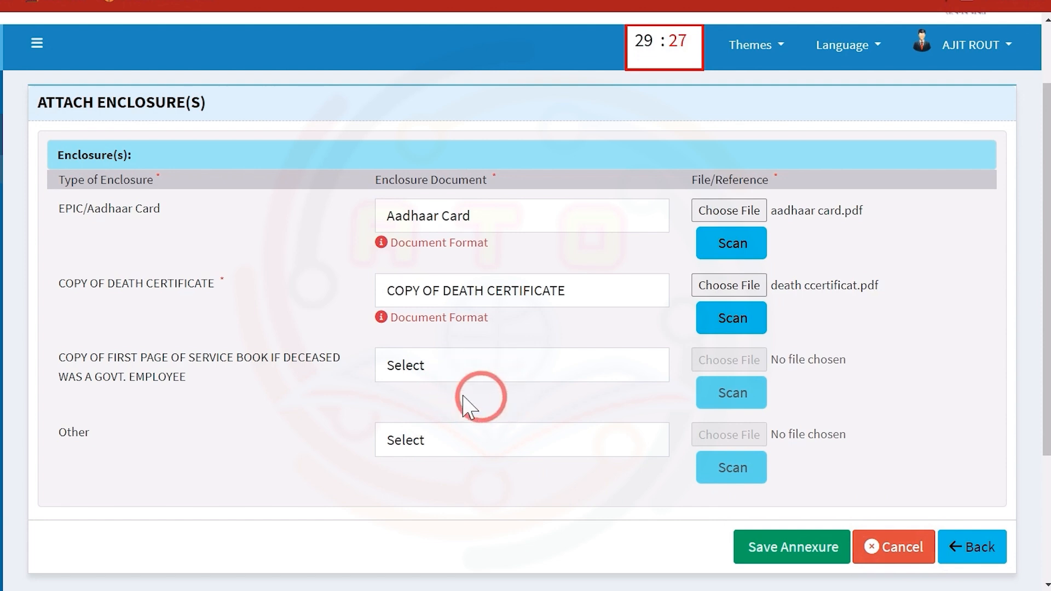
# - Leave the service book unselected, save the annexures and submit the application
pyautogui.click(494, 378)
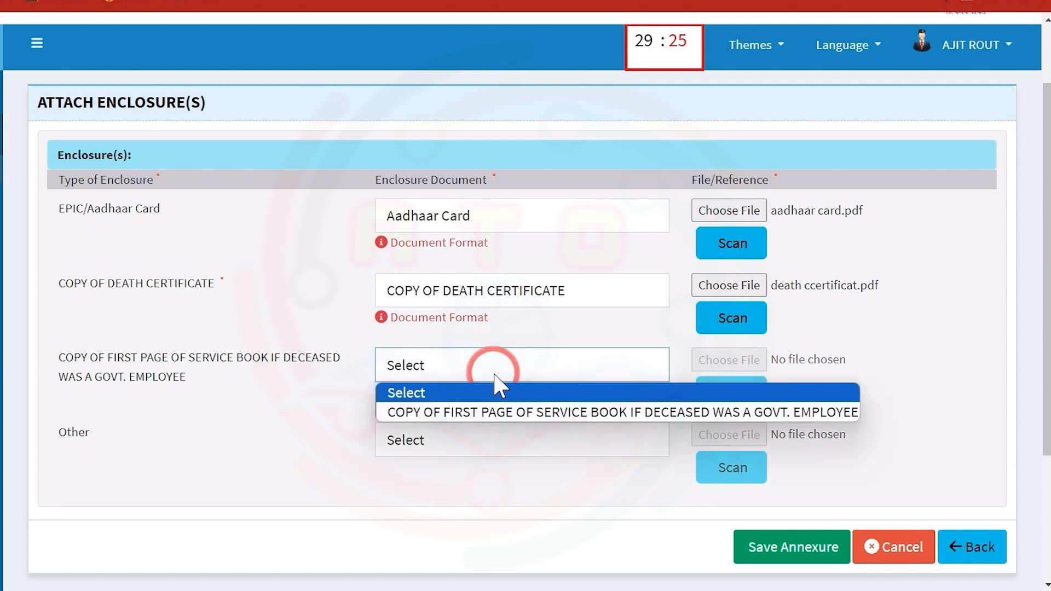
pyautogui.click(495, 375)
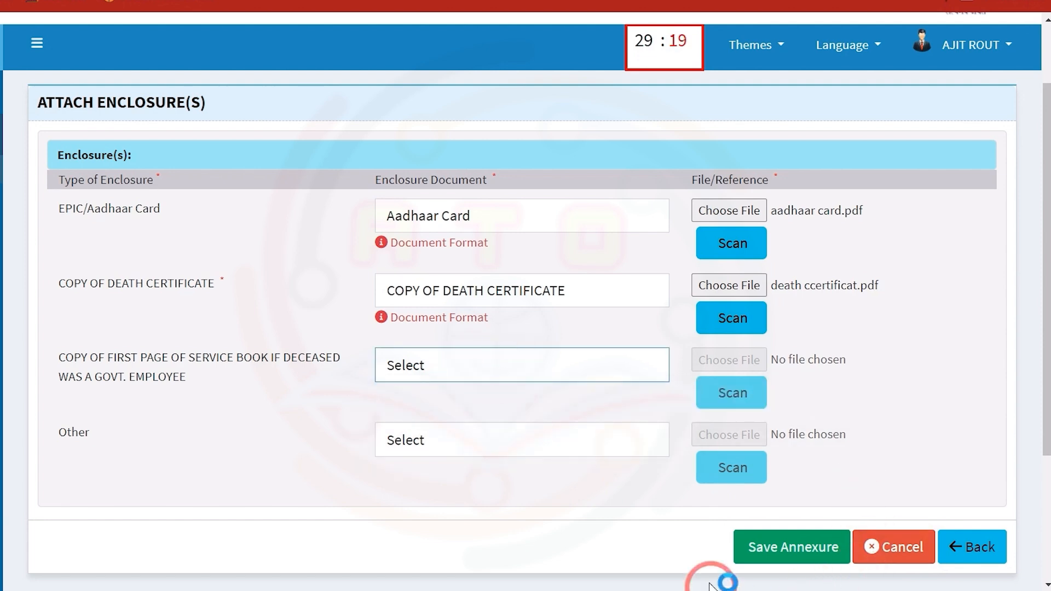
pyautogui.click(765, 548)
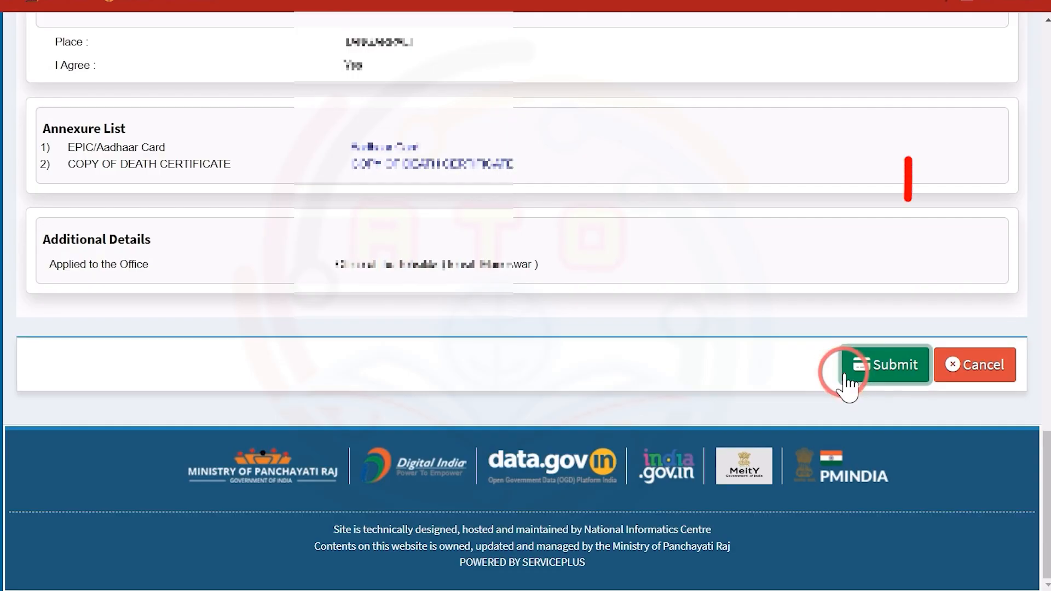
pyautogui.click(846, 372)
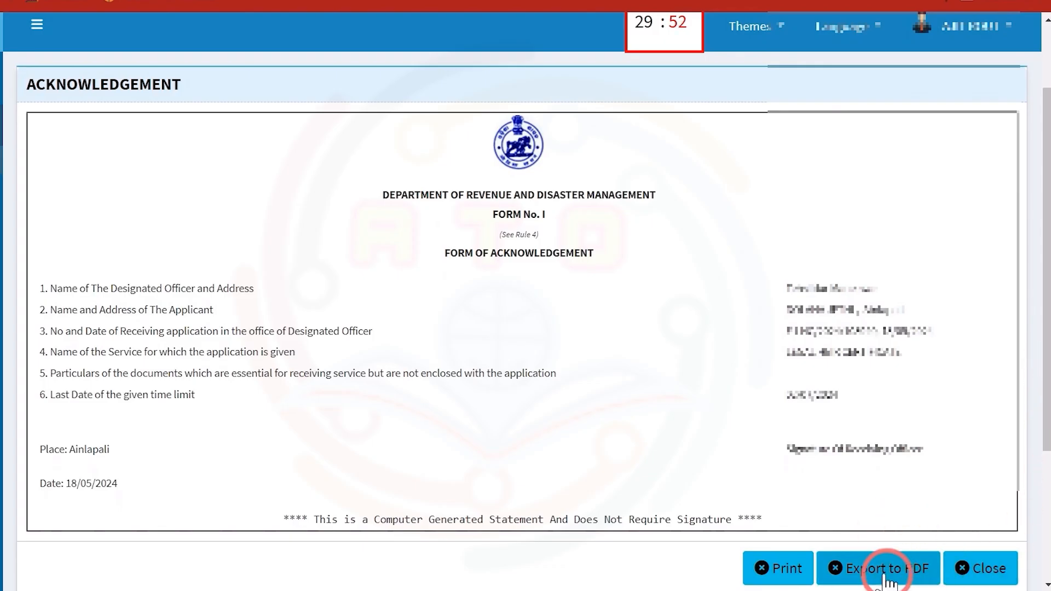
# - Export the Form No. I acknowledgement to PDF and open the downloaded file
pyautogui.click(890, 569)
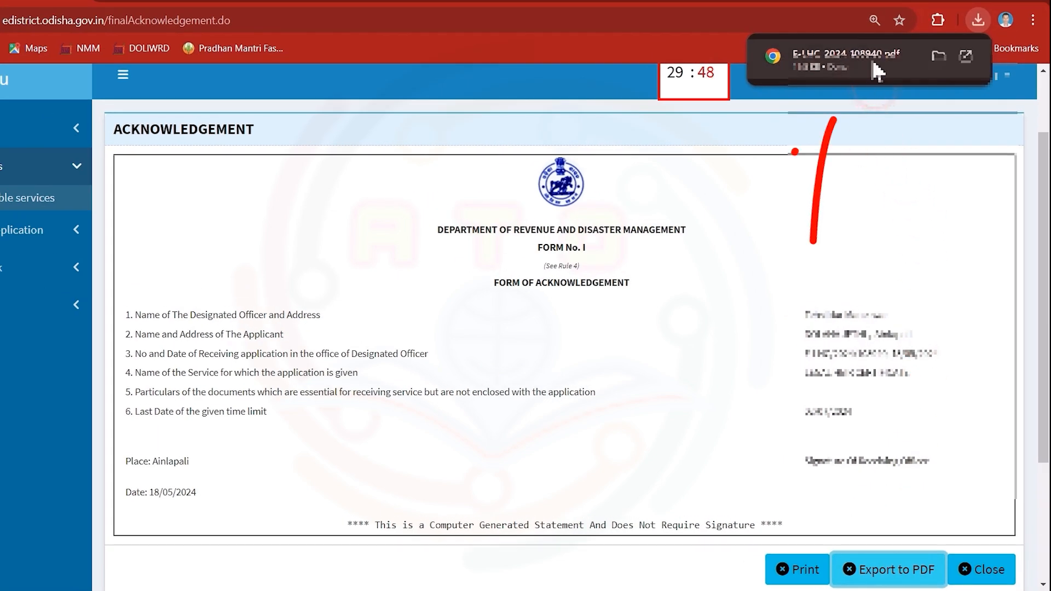
pyautogui.click(874, 61)
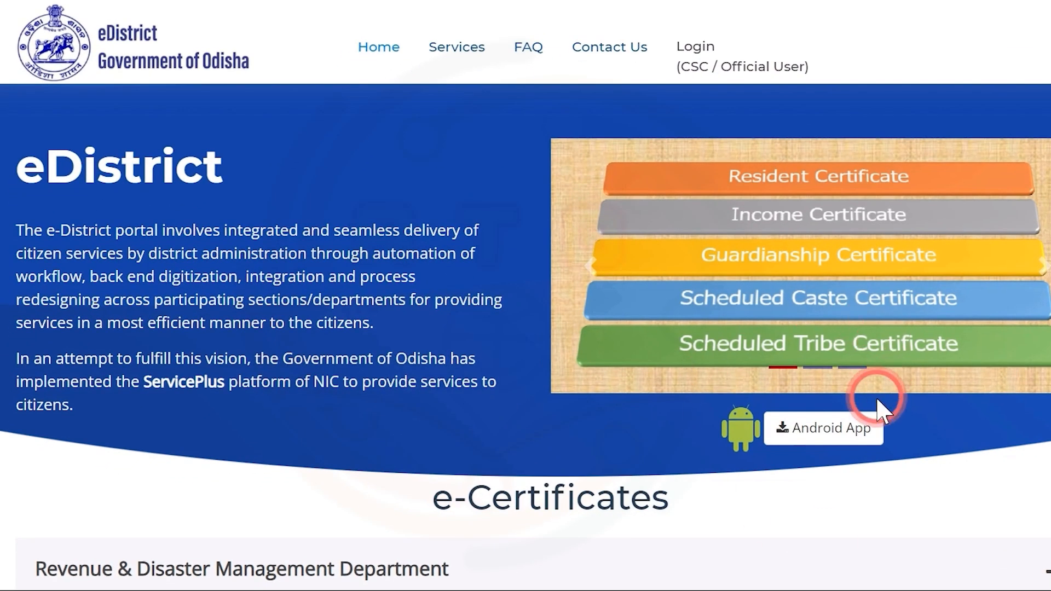
# - Log back in with the account password and captcha, then open Track Application Status
pyautogui.click(718, 59)
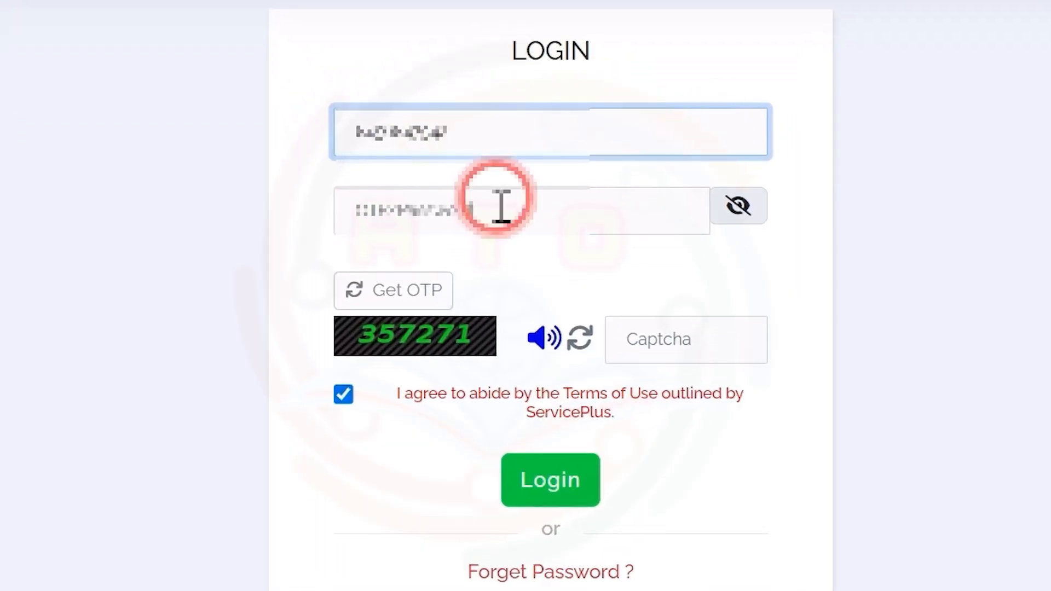
pyautogui.click(501, 207)
pyautogui.write('********')
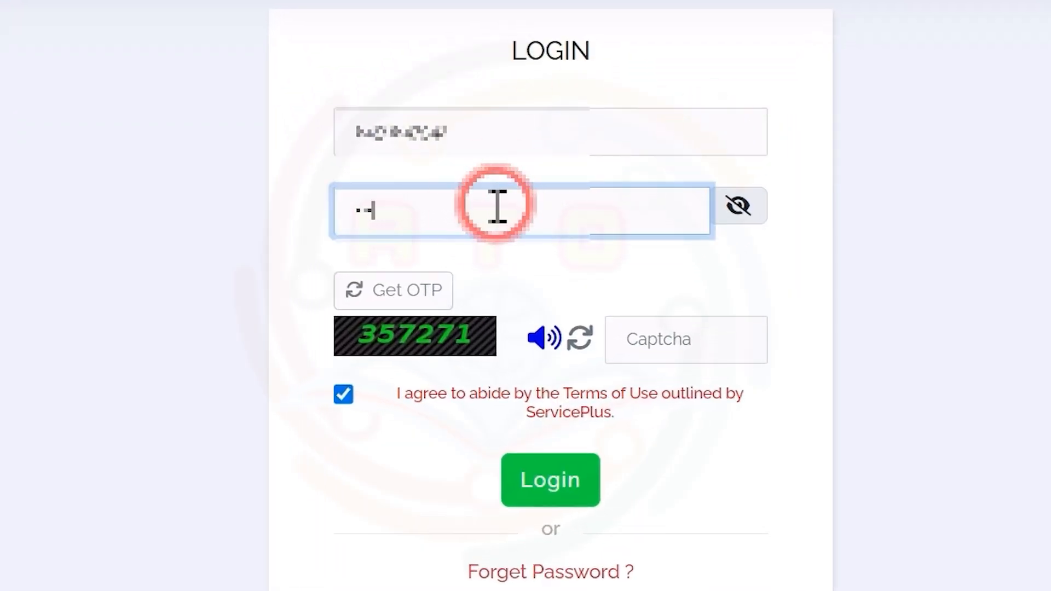
pyautogui.click(685, 348)
pyautogui.write('357271')
pyautogui.click(554, 482)
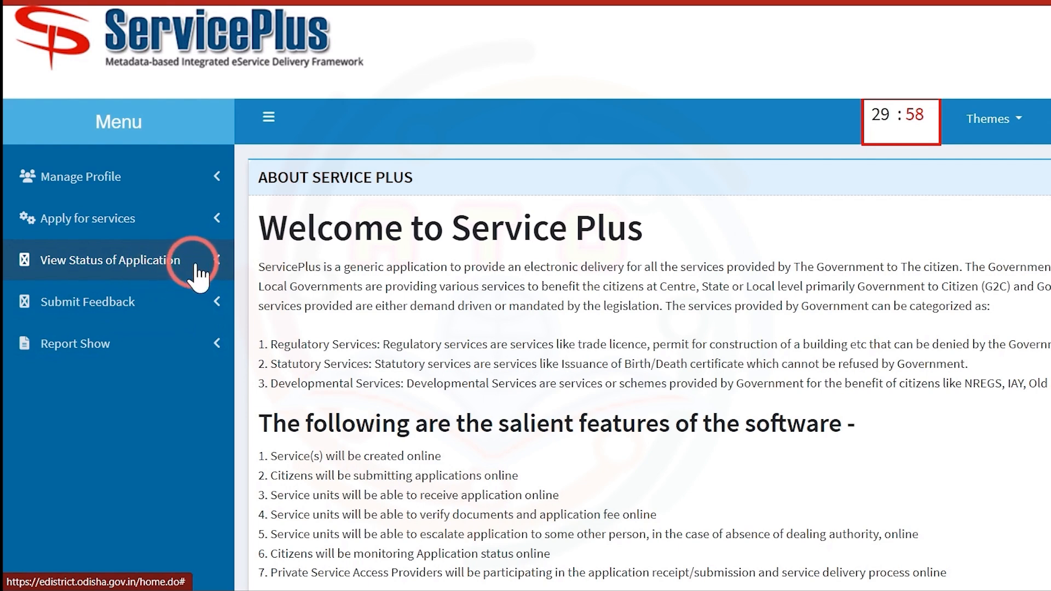
pyautogui.click(188, 277)
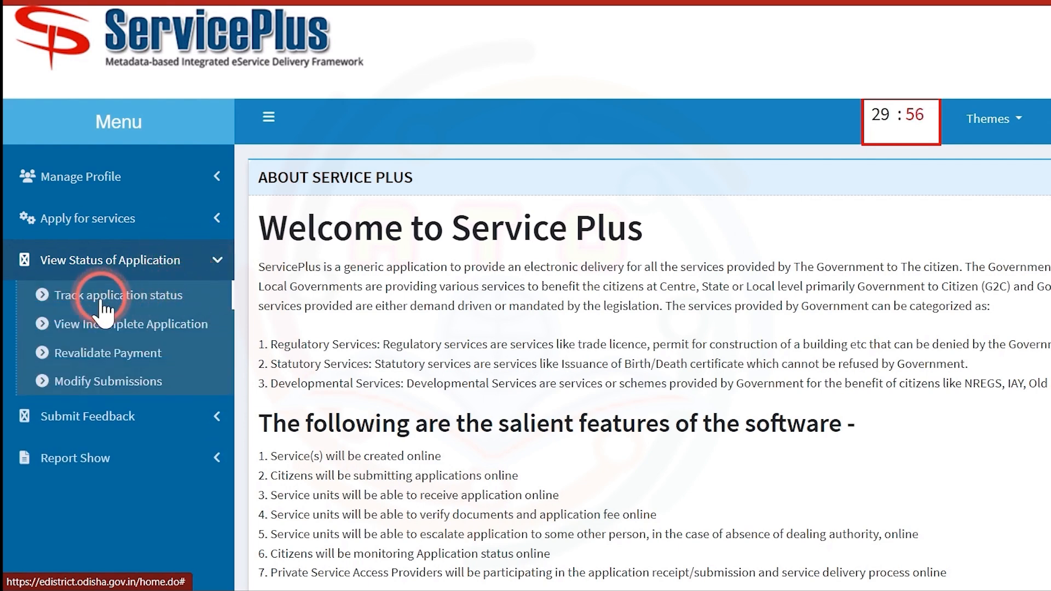
pyautogui.click(140, 295)
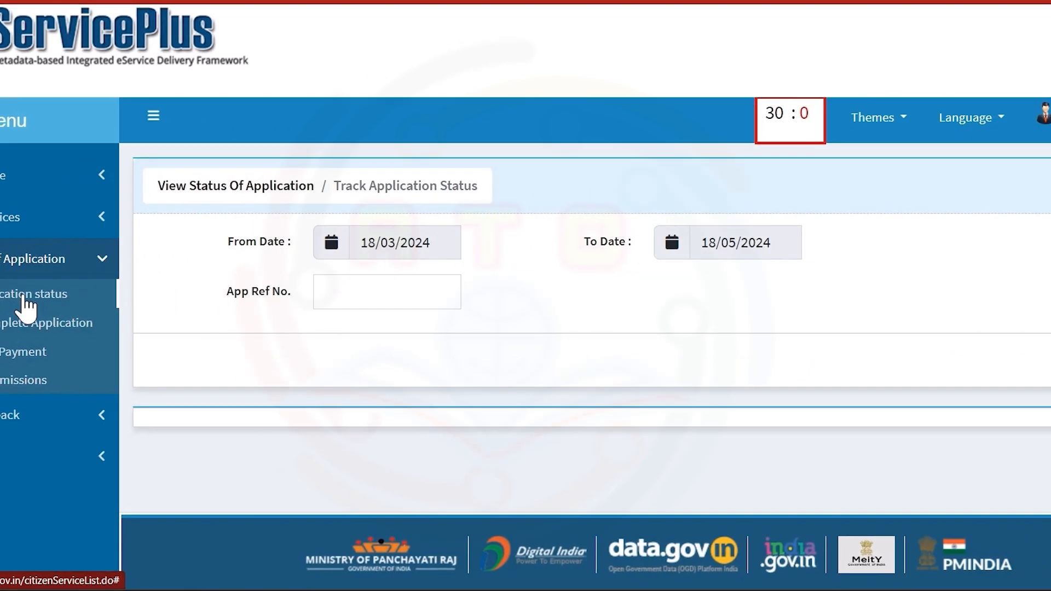
# - Look up the application by its reference number and view its Delivered history
pyautogui.click(515, 295)
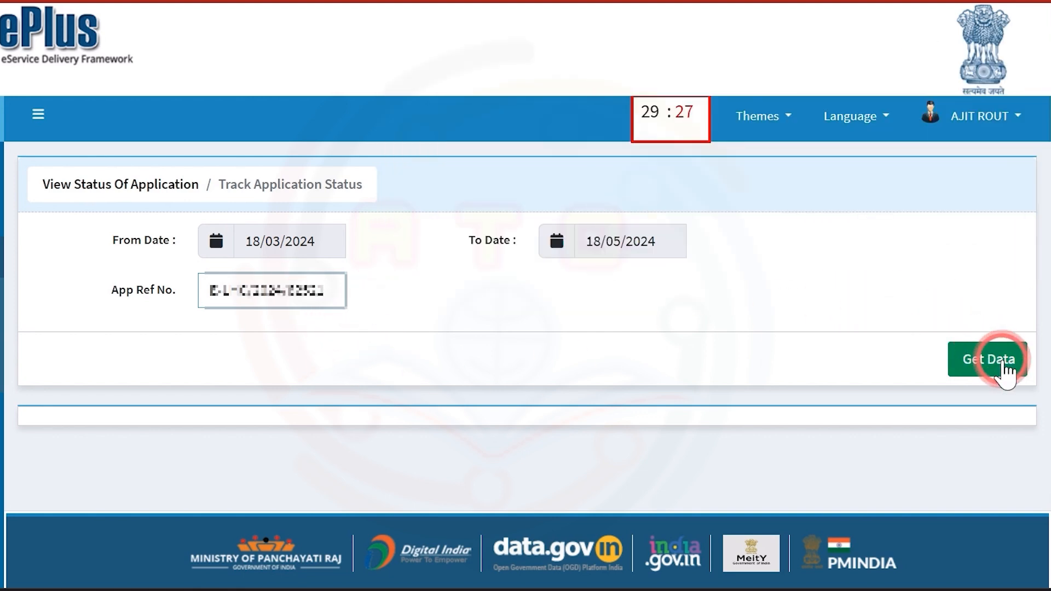
pyautogui.click(956, 360)
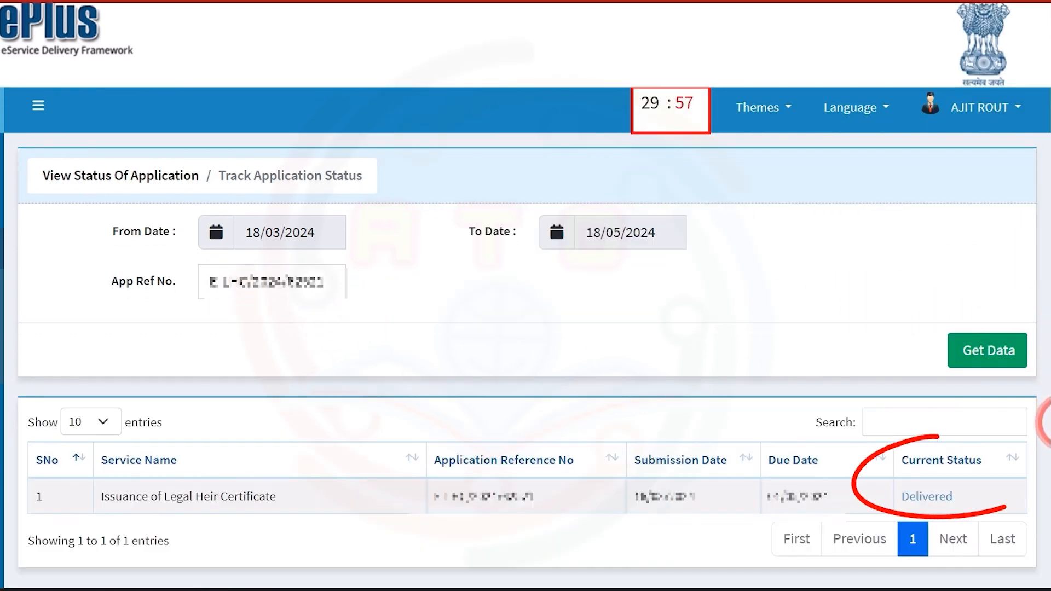
pyautogui.click(935, 498)
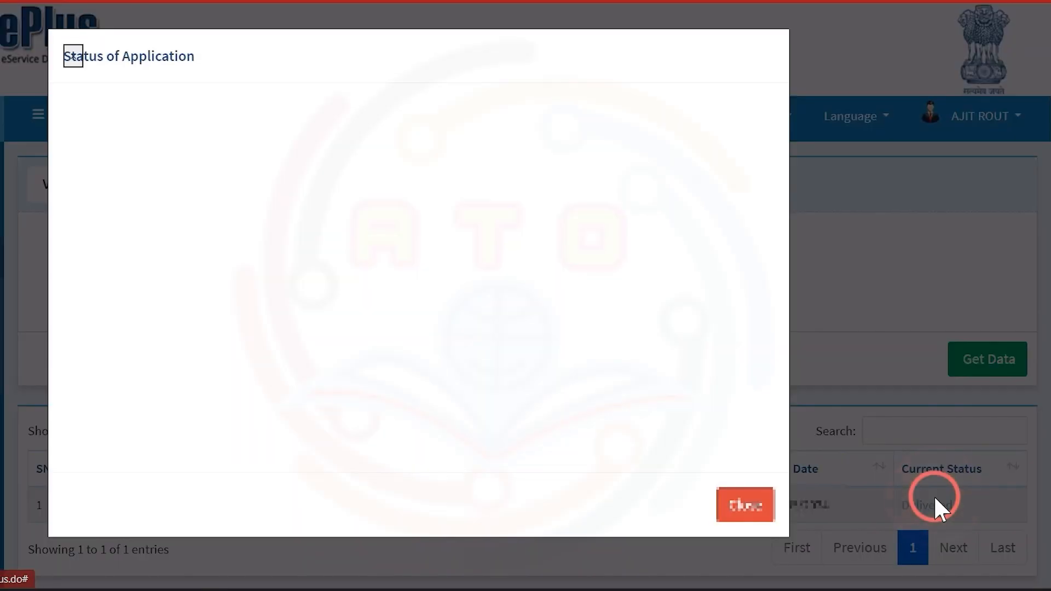
pyautogui.scroll(-3, 788, 440)
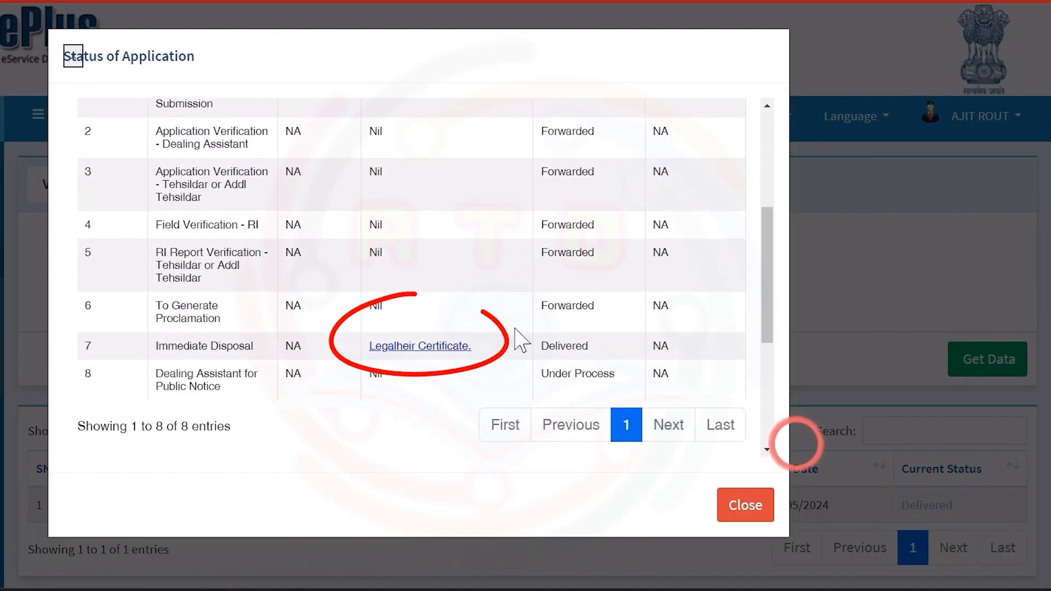
pyautogui.click(441, 353)
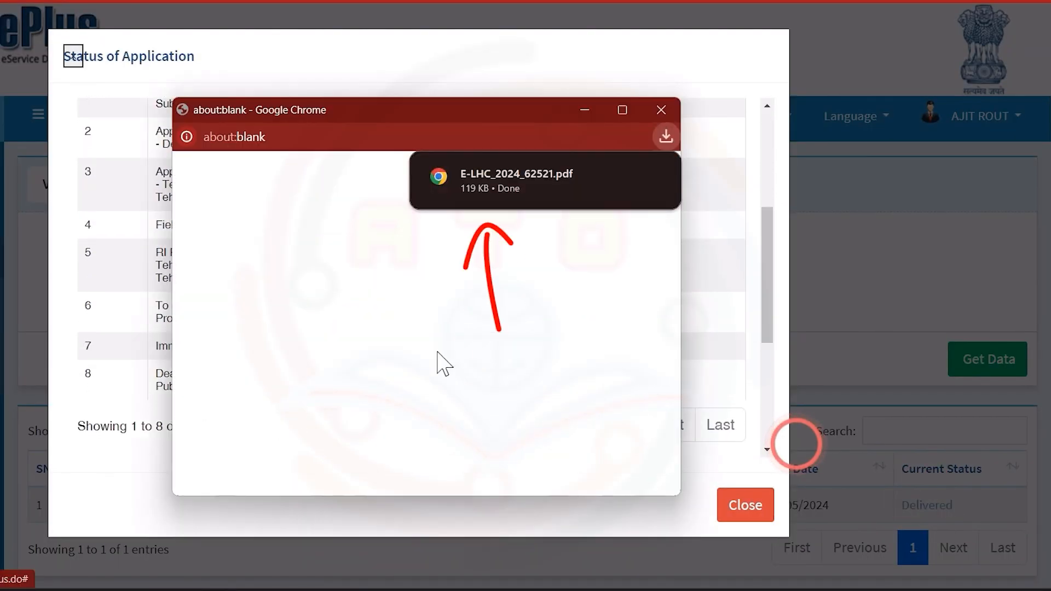
pyautogui.click(485, 188)
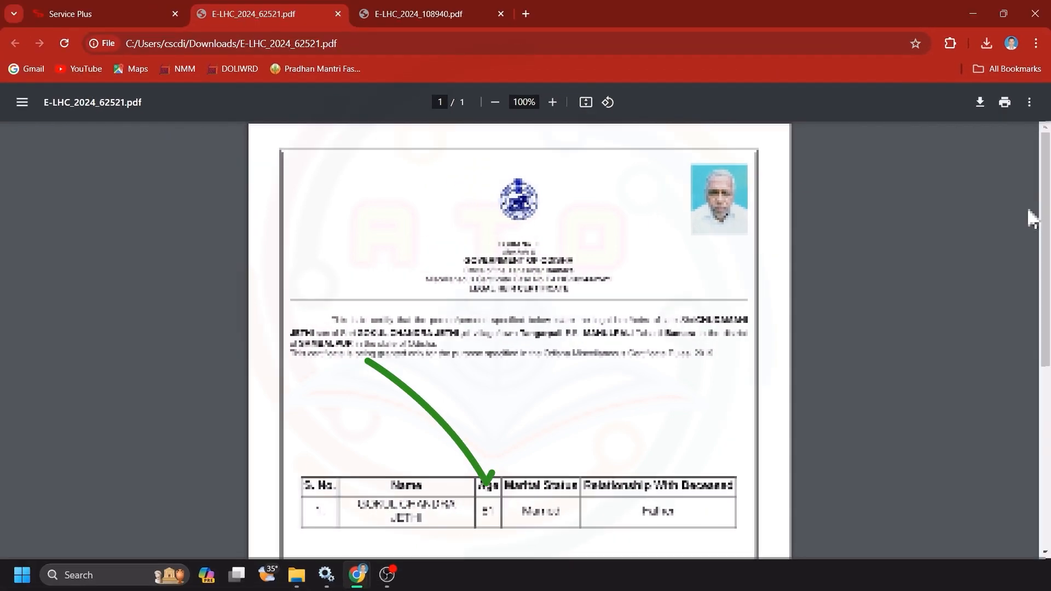